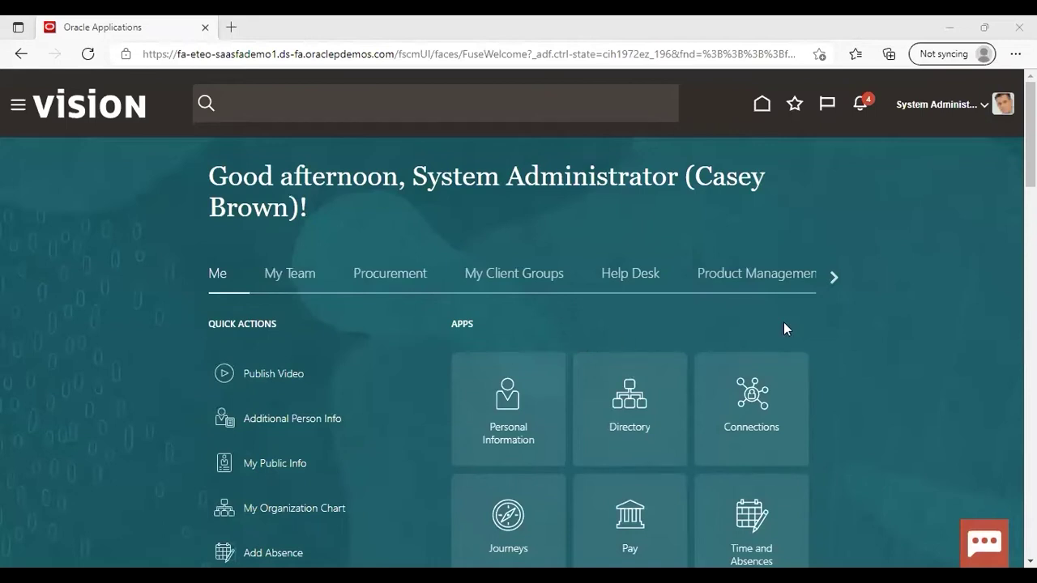
Open Setup and Maintenance and go to the Manage Implementation Projects page.
left_click(914, 107)
left_click(740, 331)
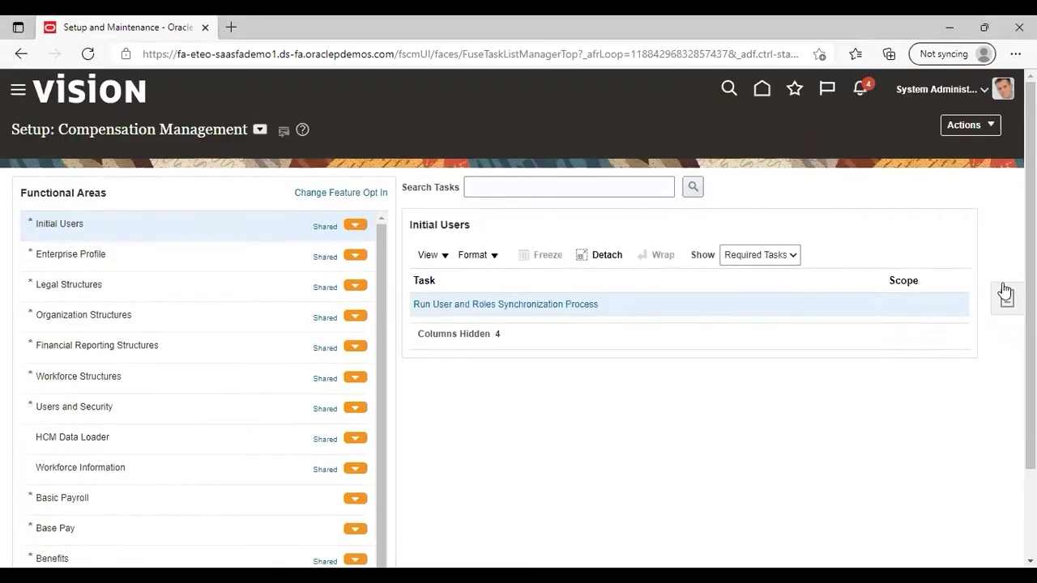
left_click(1005, 300)
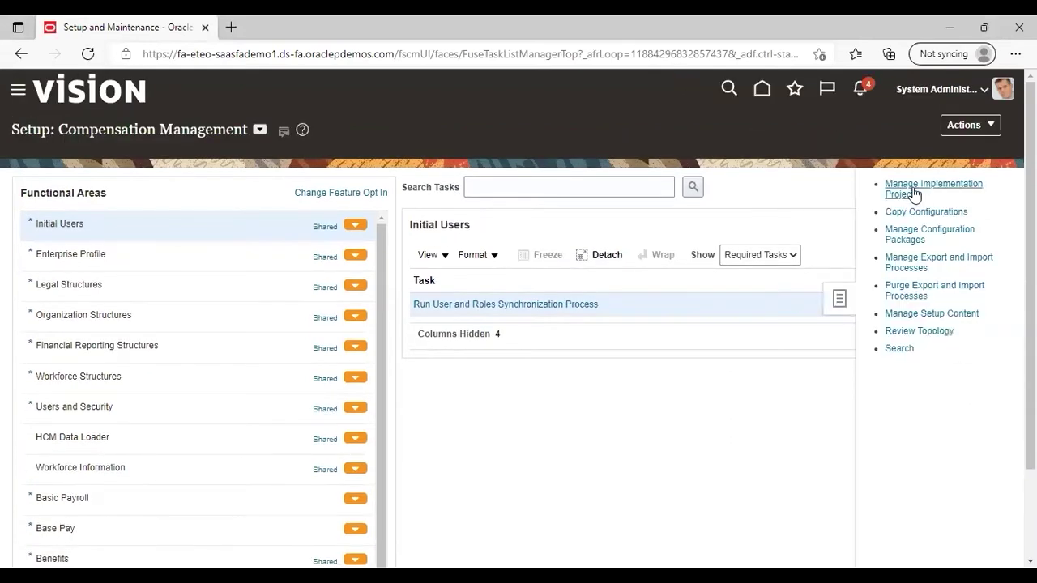
left_click(909, 185)
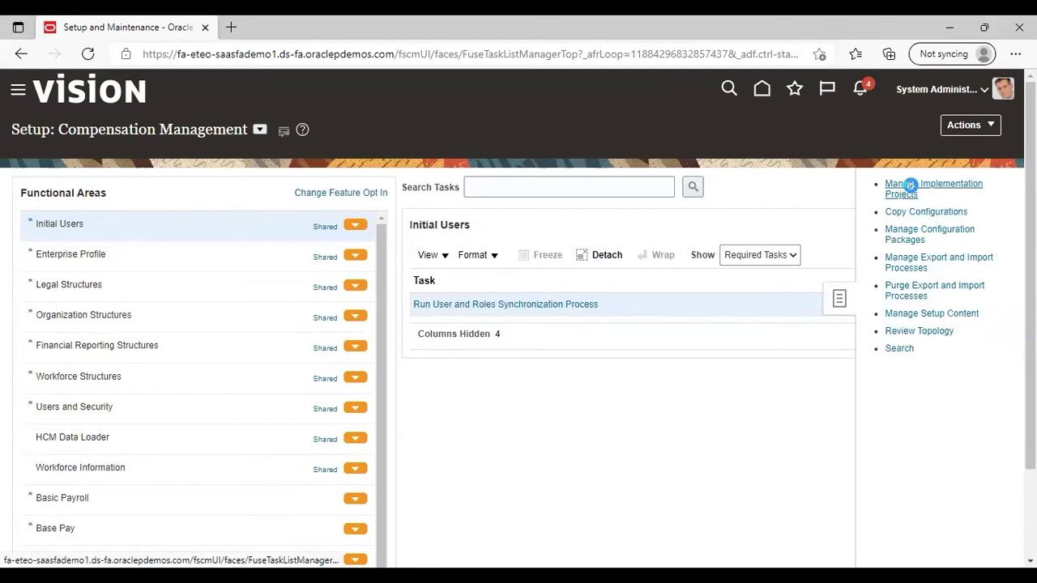
Search the implementation projects by name for "fin" and open FIN Implementation Project.
left_click(275, 205)
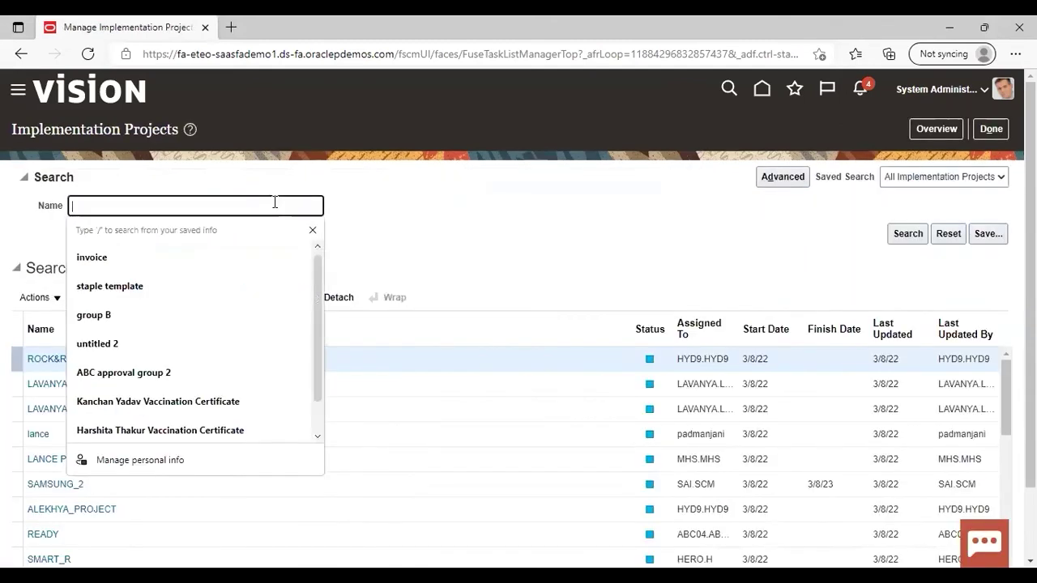
type("fin")
key("Return")
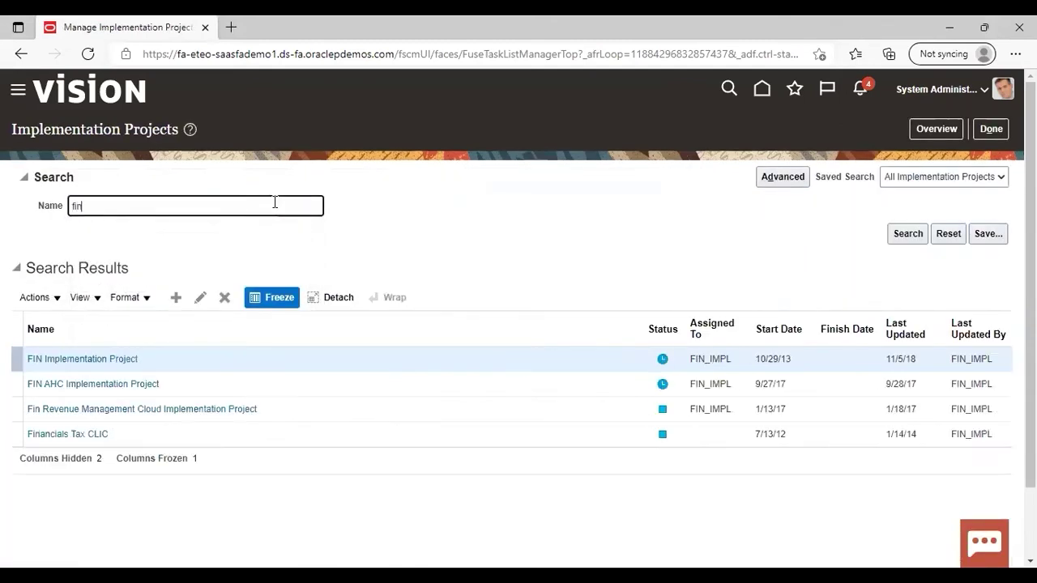
left_click(71, 359)
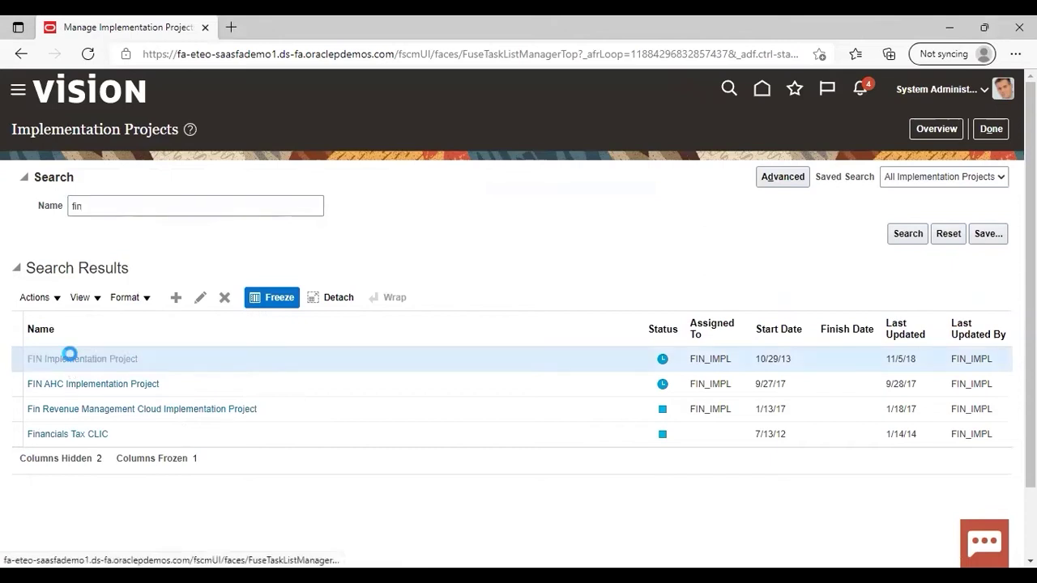
Search the project's tasks for "manage auto% rule%" and open the Manage AutoAccounting Rules task.
left_click(137, 333)
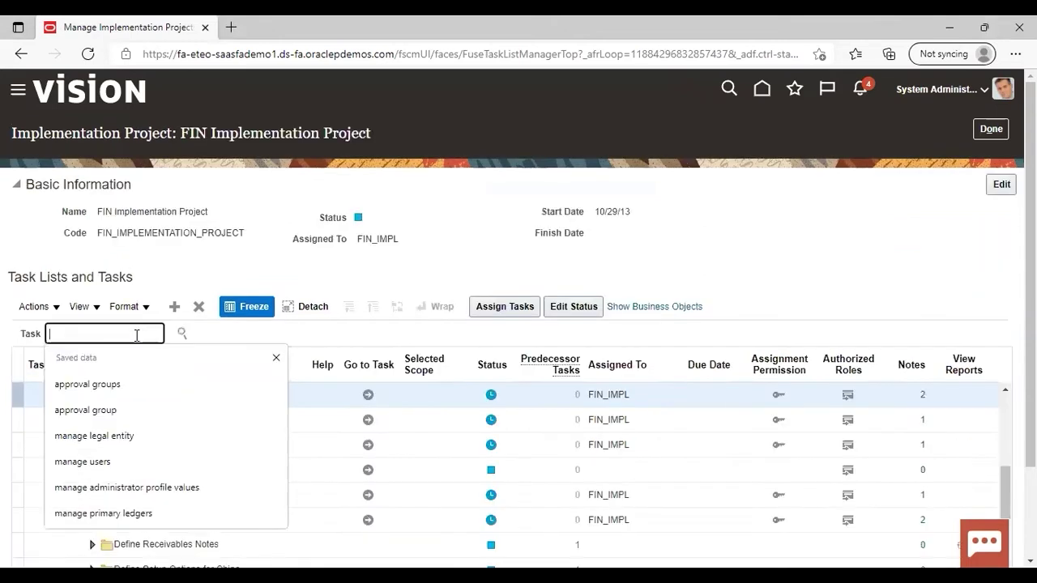
type("ma")
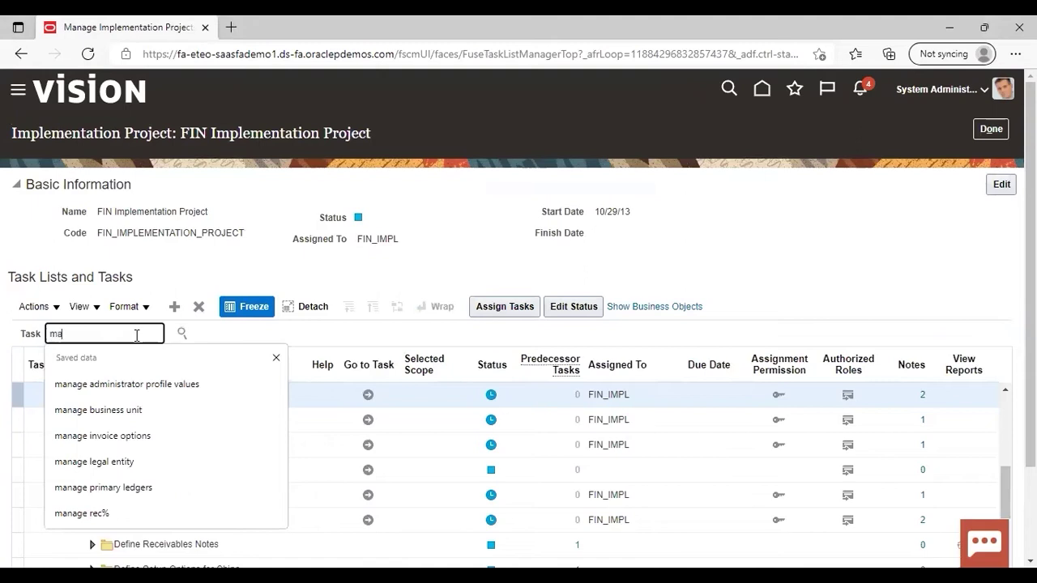
type("nage au")
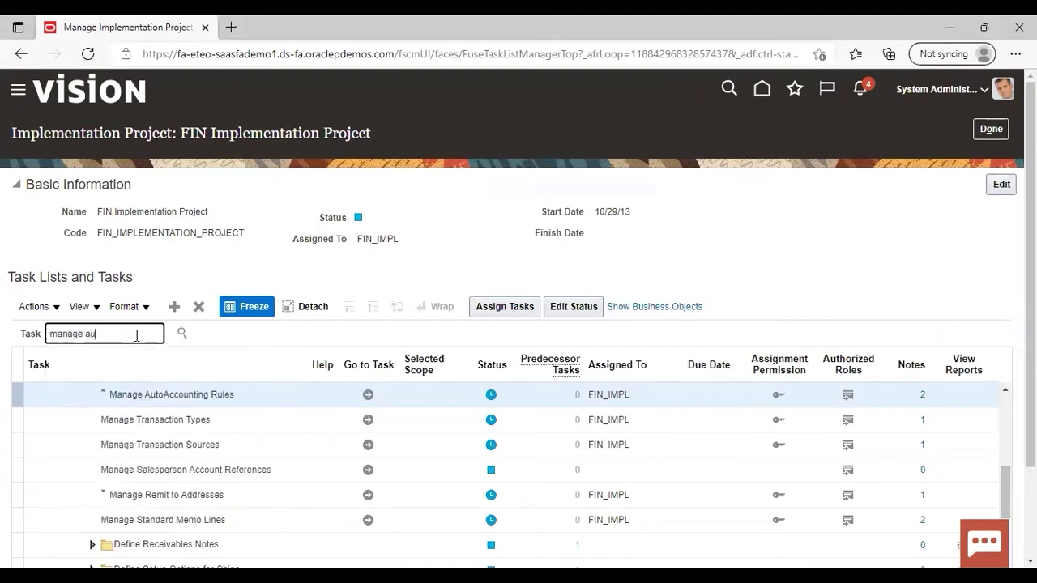
type("to% rule%")
key("Return")
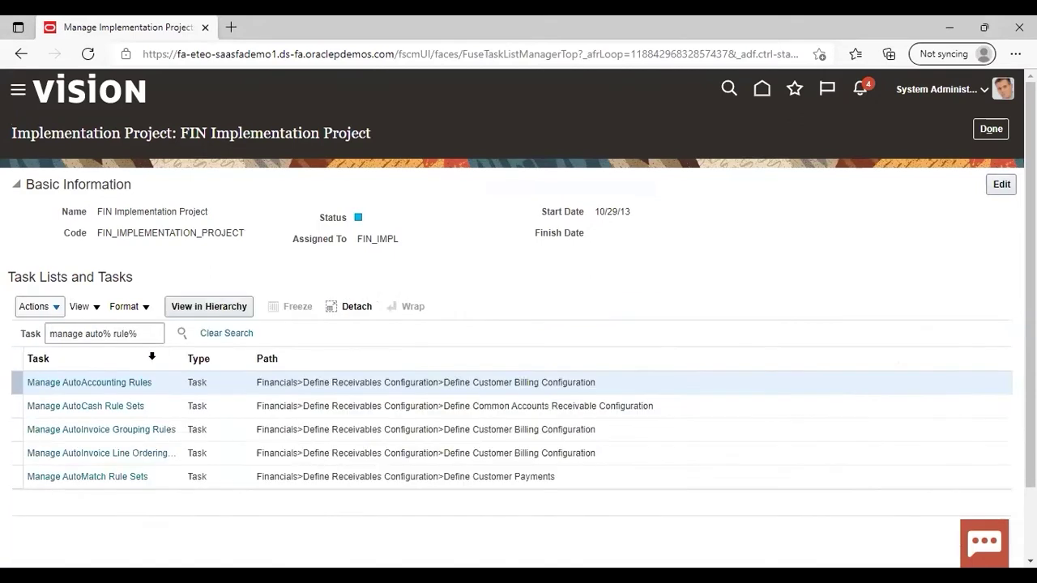
left_click(84, 383)
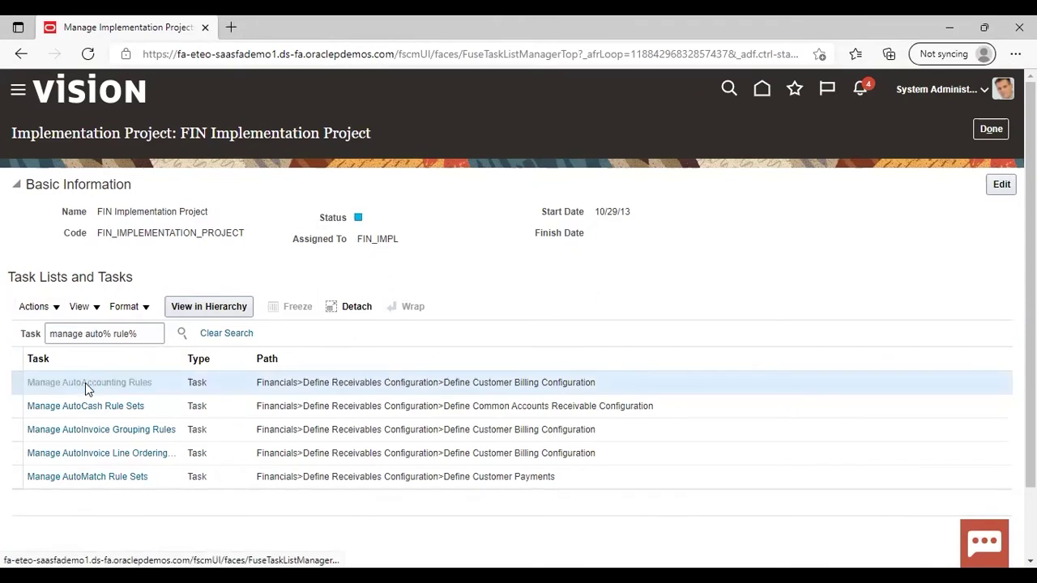
left_click(368, 445)
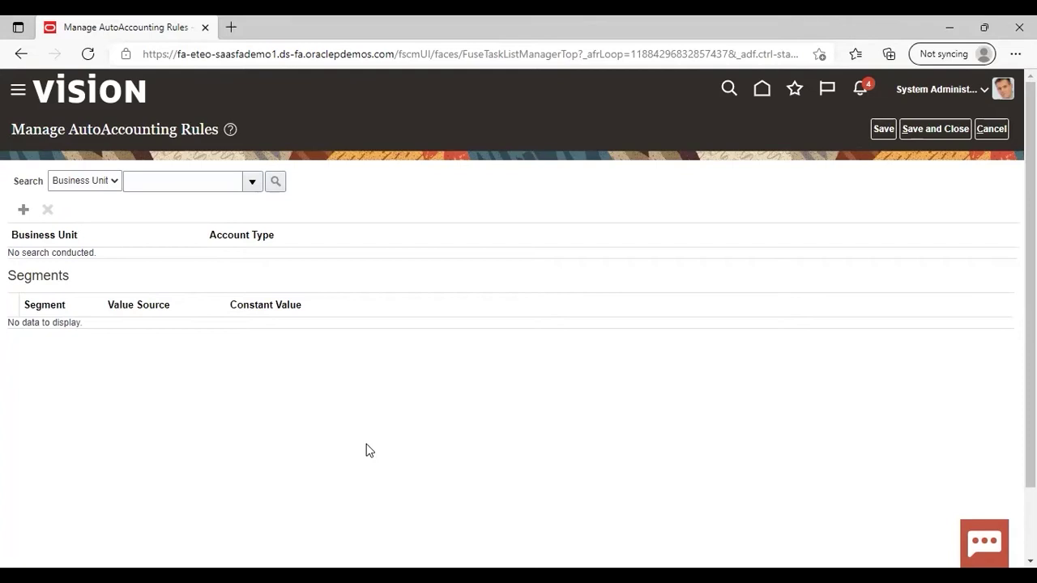
Search for the AutoAccounting rules of US1 Business Unit.
left_click(251, 181)
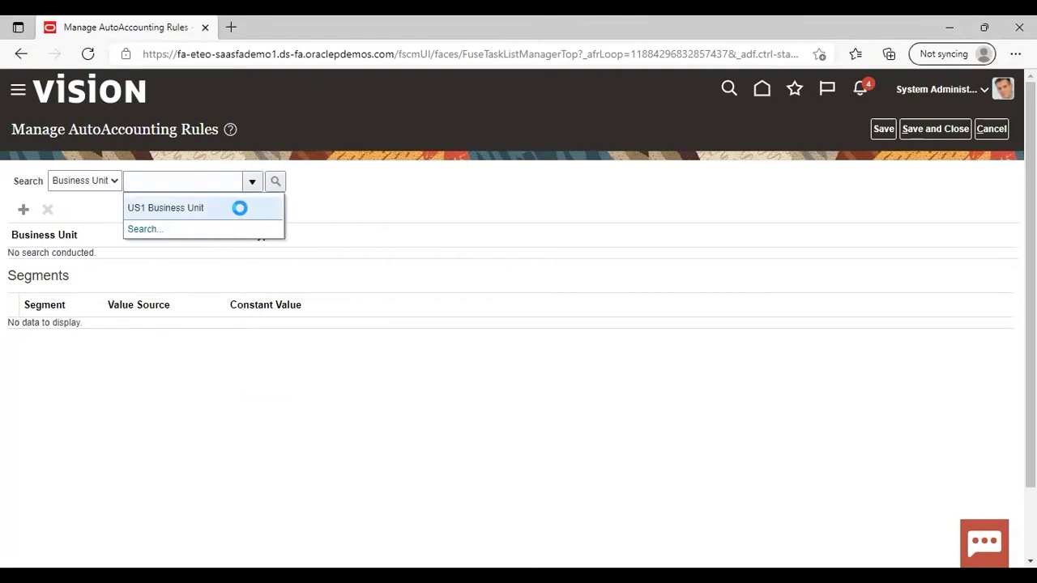
left_click(240, 209)
left_click(274, 183)
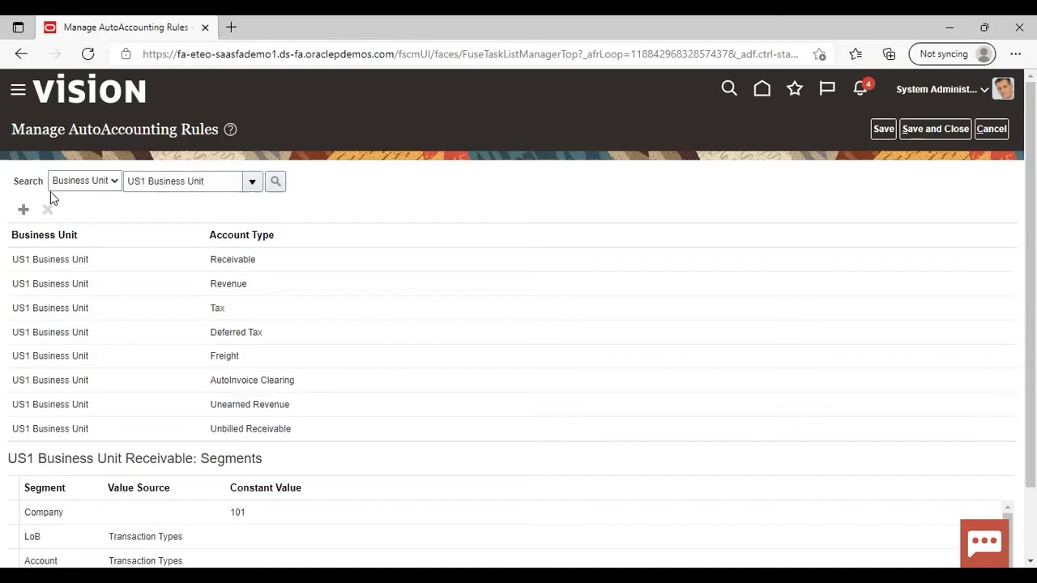
Start a new AutoAccounting rule for US1 Business Unit with account type Factored Bills Receivable.
left_click(23, 210)
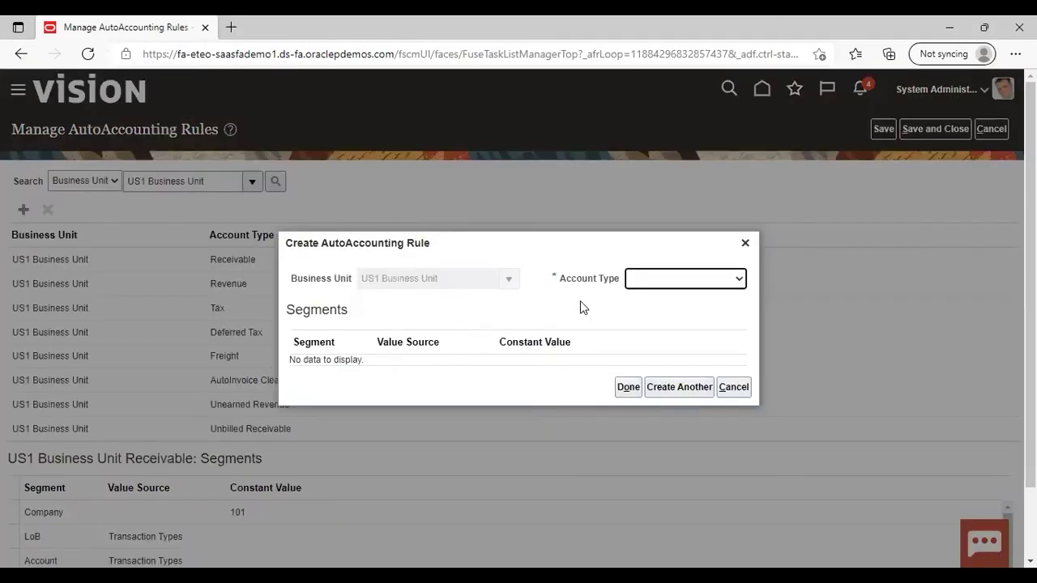
left_click(738, 280)
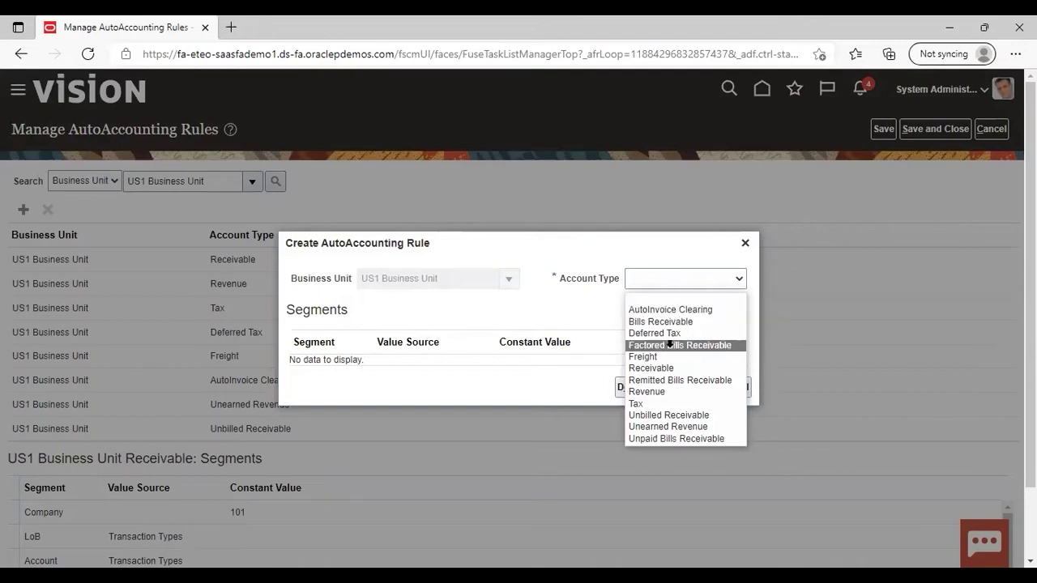
left_click(671, 346)
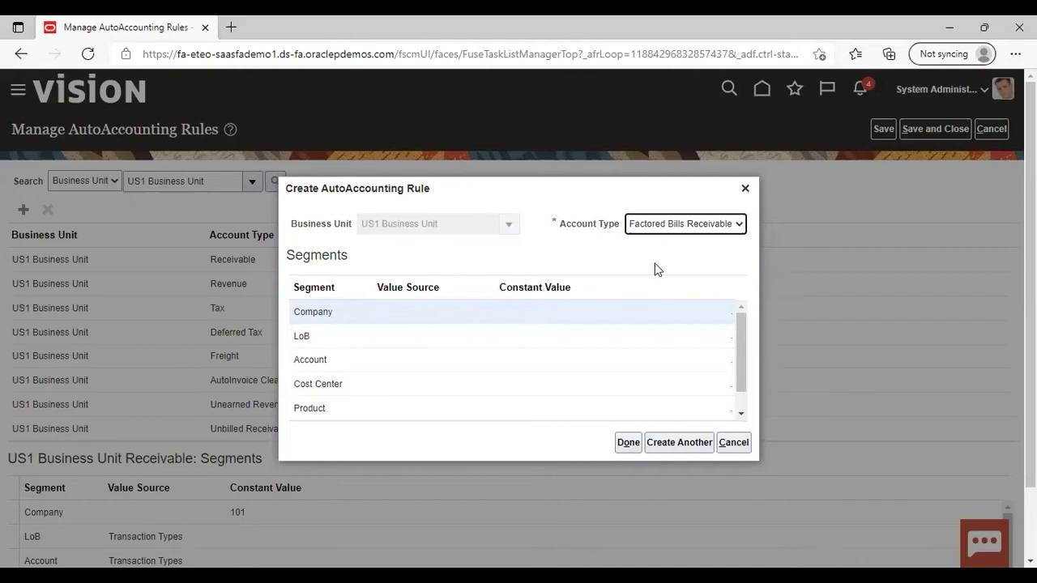
Examine the value sources offered for the Company segment of the Factored Bills Receivable rule and discard that rule.
left_click(385, 305)
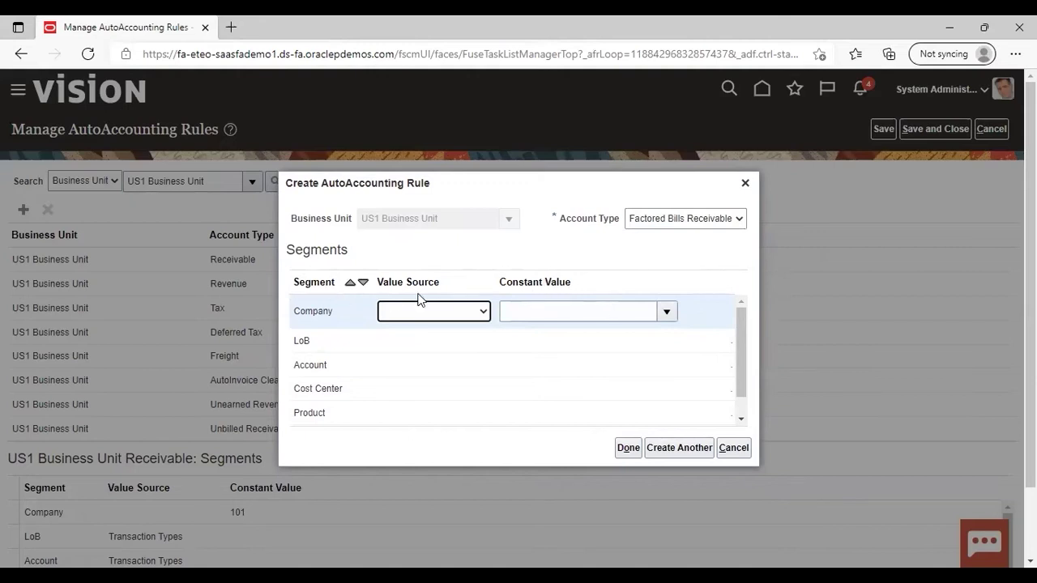
left_click(482, 315)
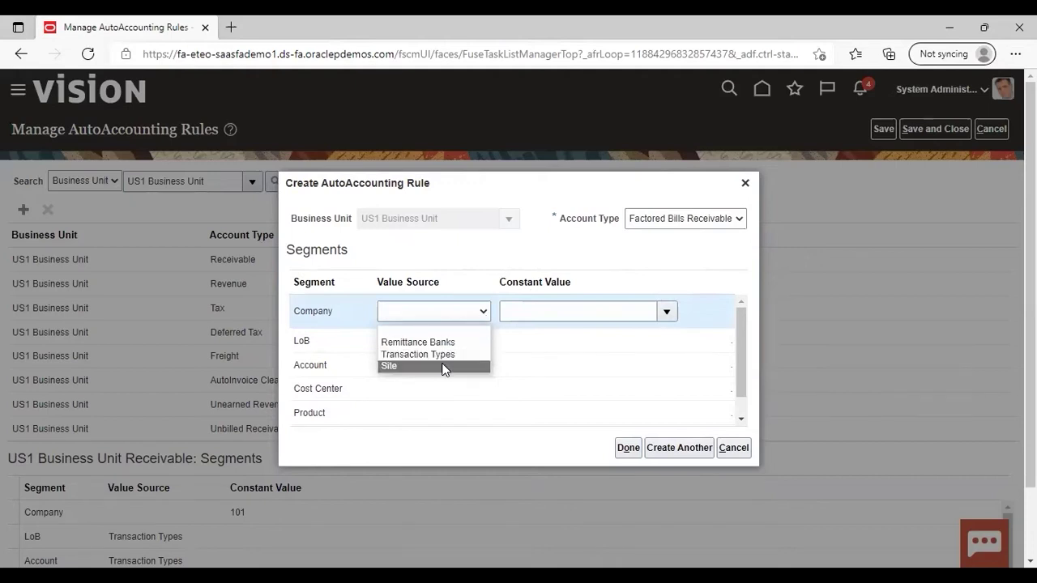
left_click(486, 316)
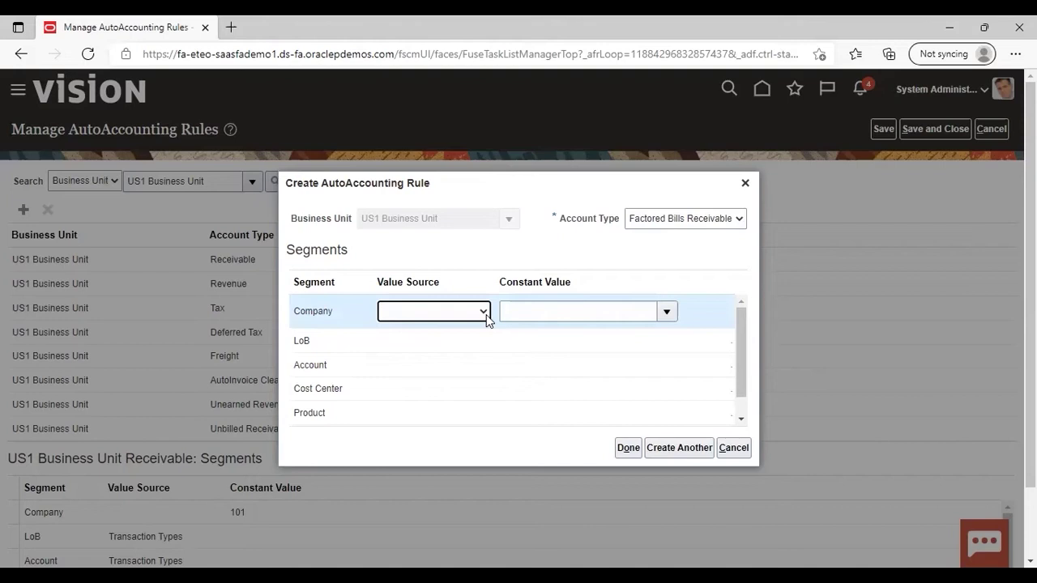
left_click(730, 449)
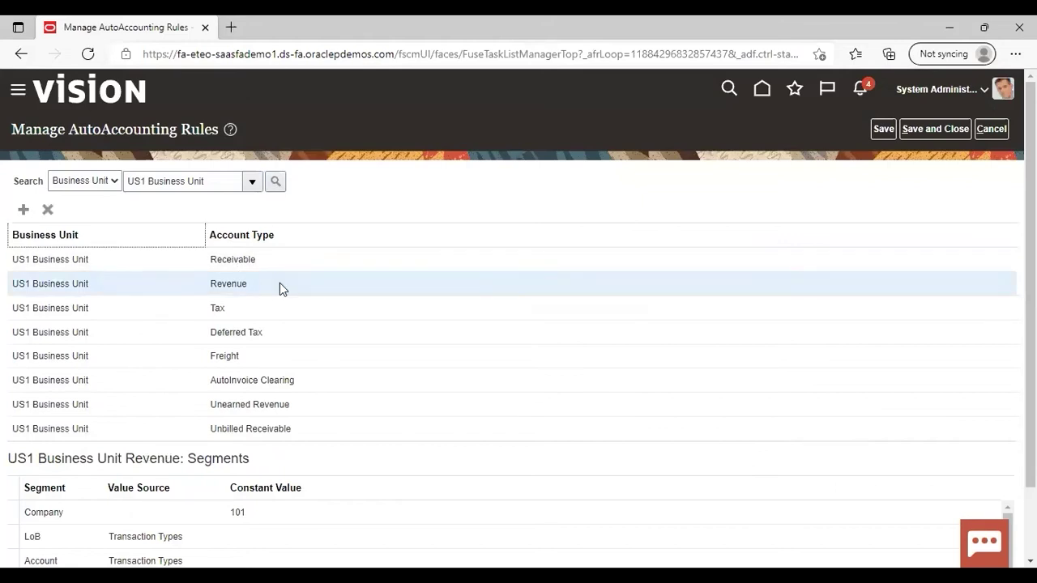
Try to create a second AutoAccounting rule with account type Revenue for US1 Business Unit.
left_click(22, 212)
left_click(21, 211)
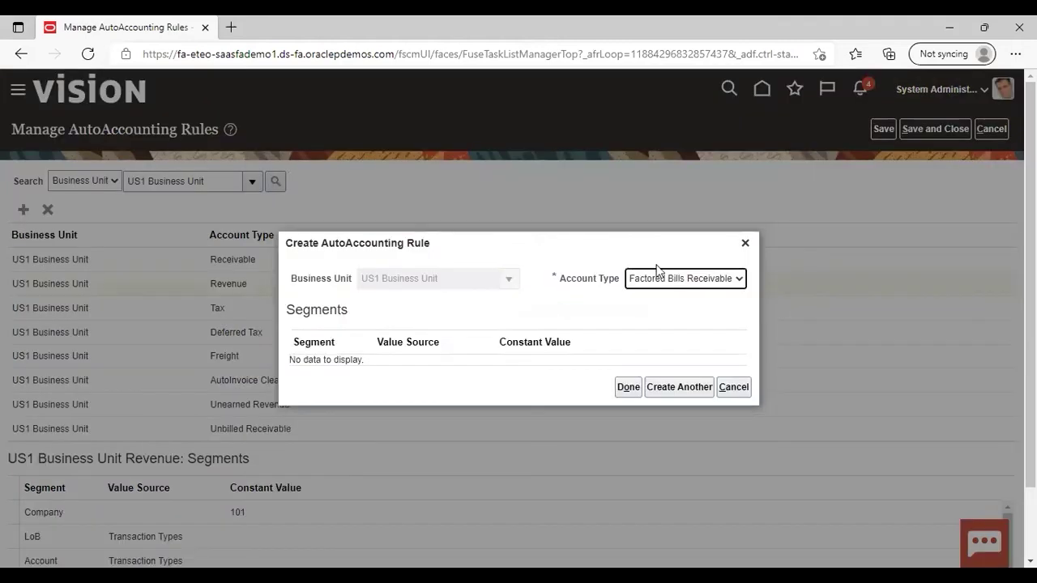
left_click(738, 284)
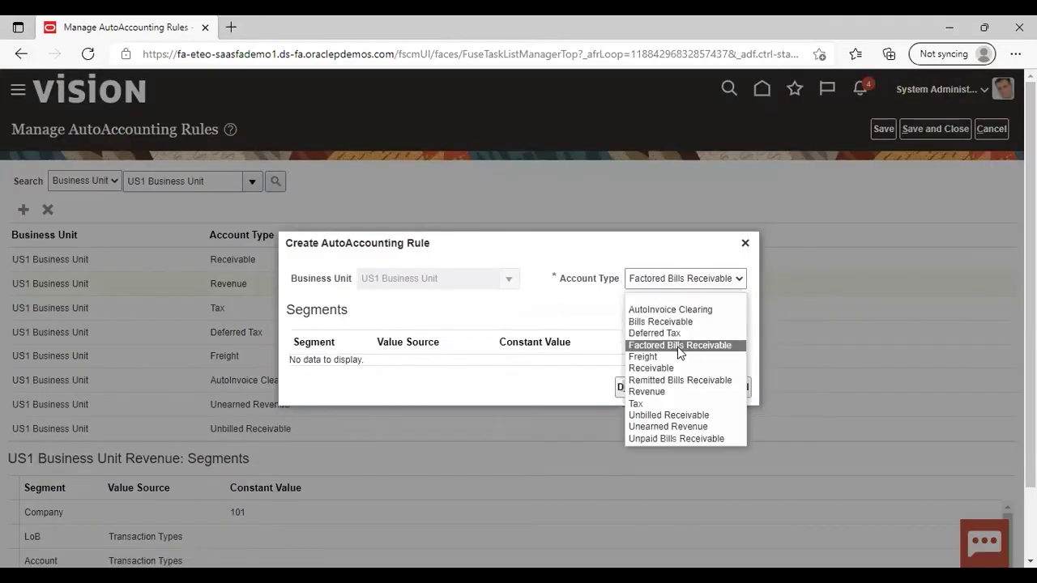
left_click(659, 394)
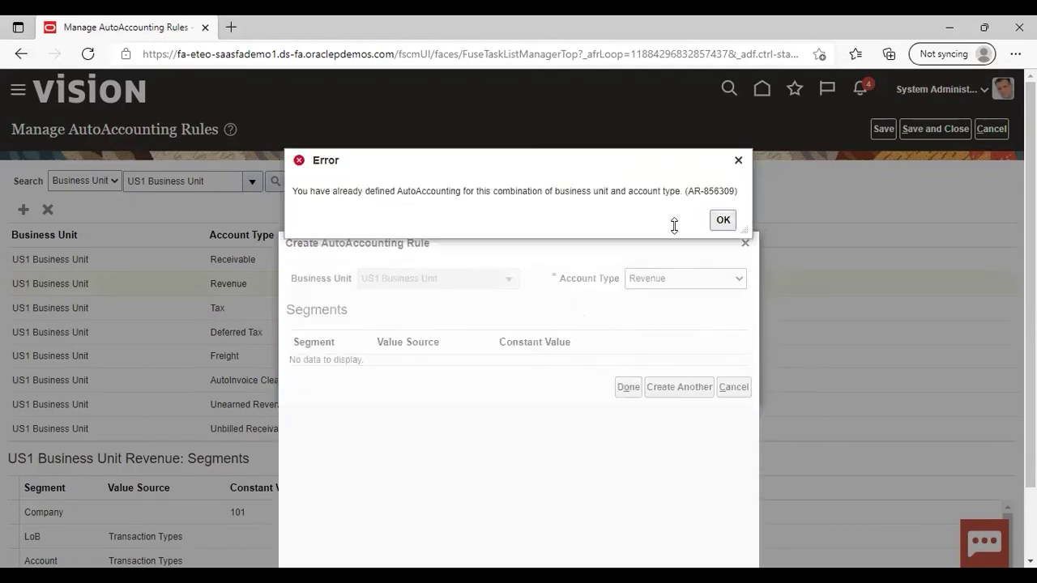
left_click(723, 219)
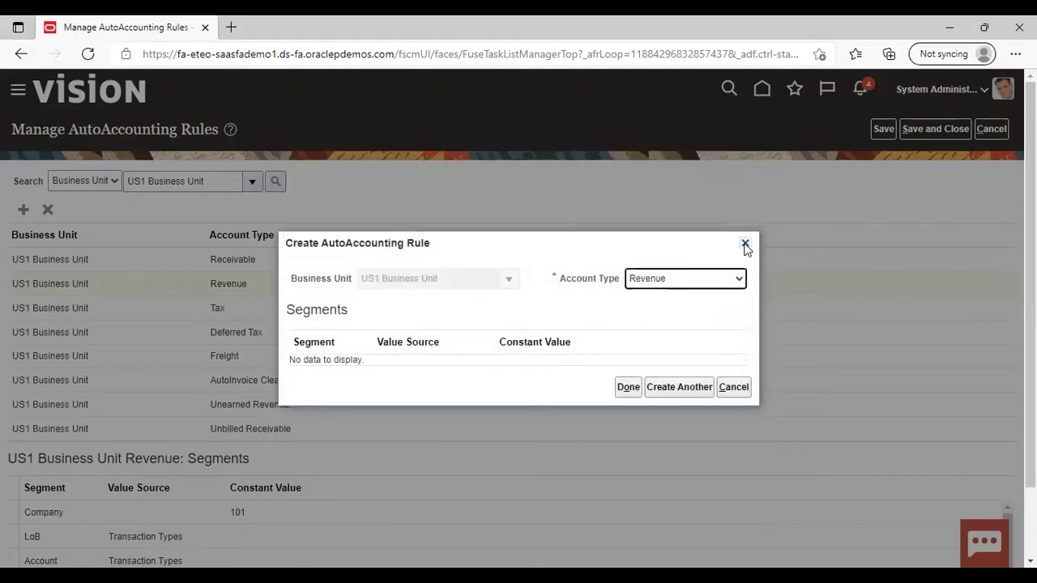
left_click(745, 244)
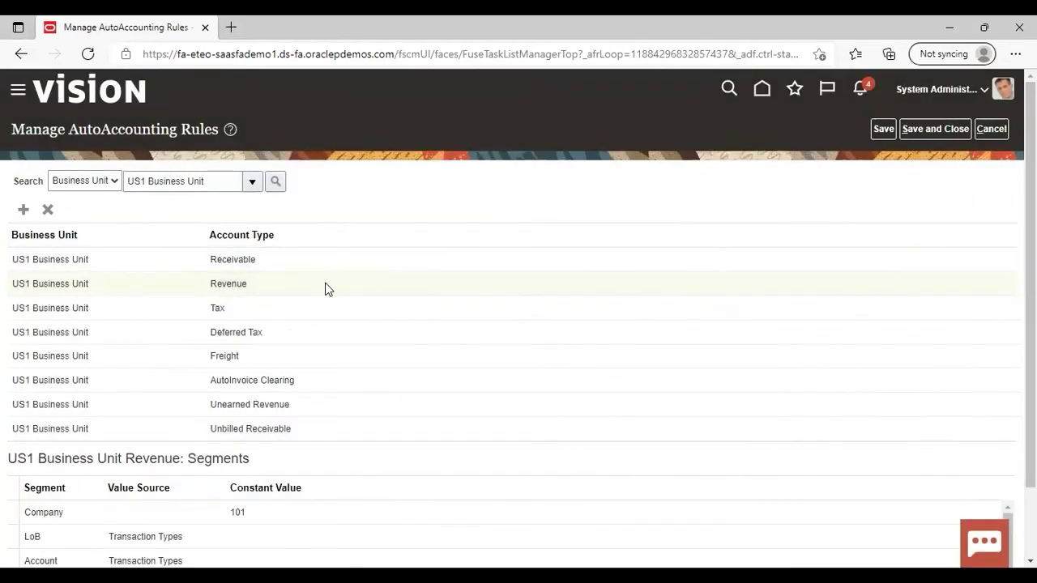
Delete US1 Business Unit's existing Revenue rule and start a new AutoAccounting rule with account type Revenue.
left_click(325, 290)
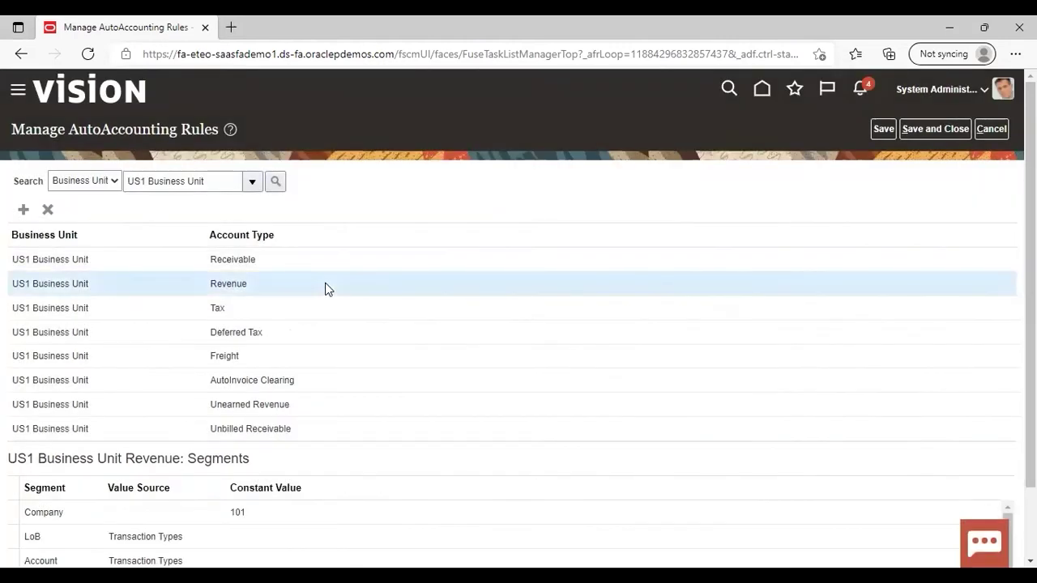
left_click(52, 210)
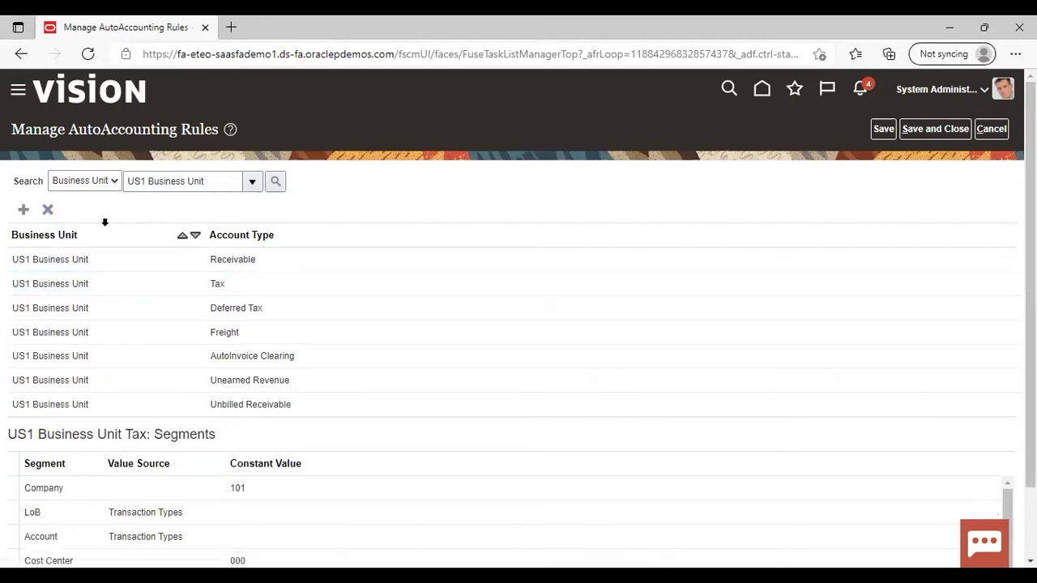
left_click(23, 210)
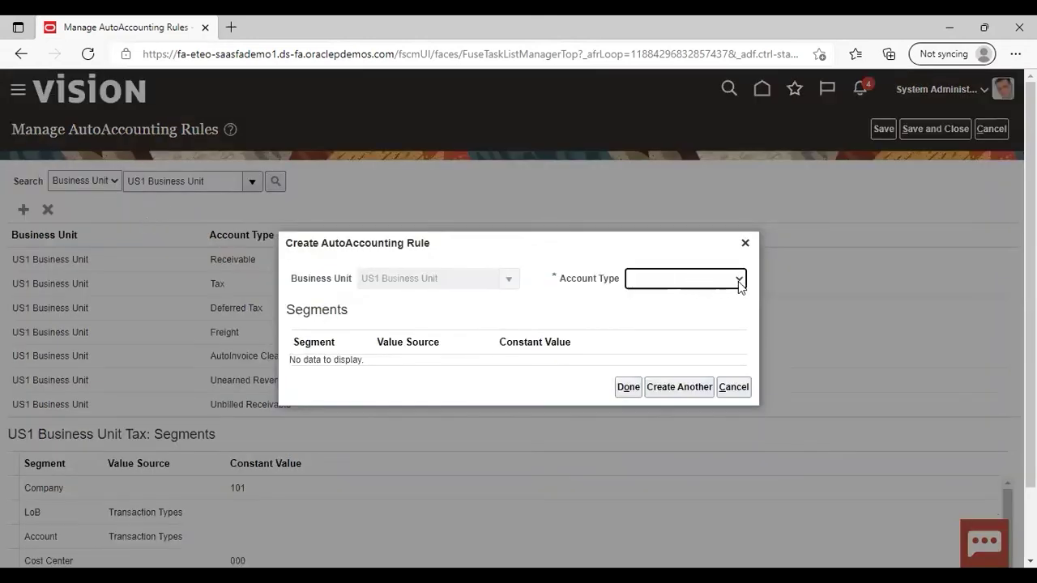
left_click(740, 279)
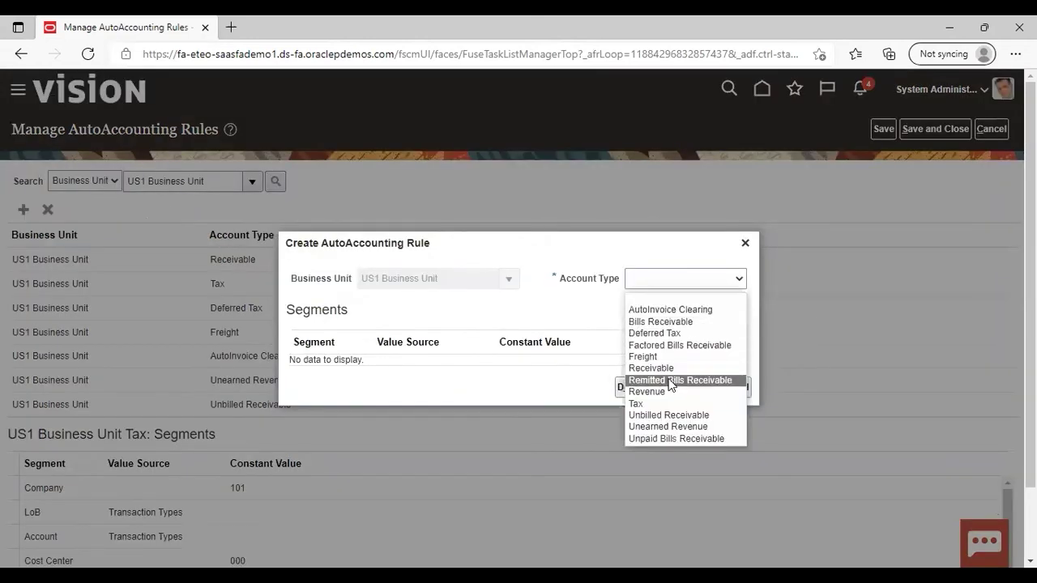
left_click(662, 388)
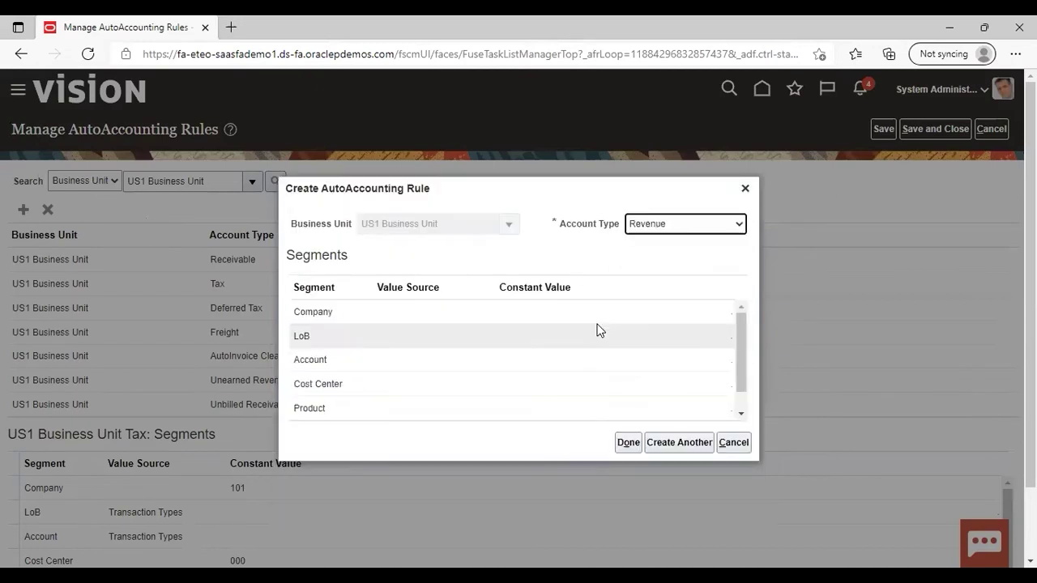
Examine the value sources offered for the Company segment of the new Revenue rule and cancel its creation.
left_click(413, 314)
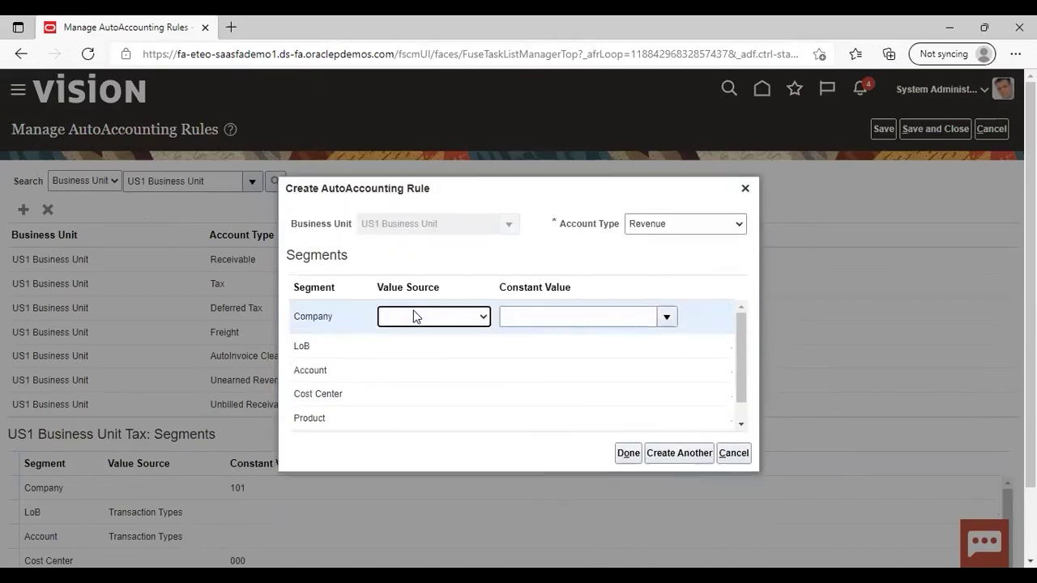
left_click(483, 312)
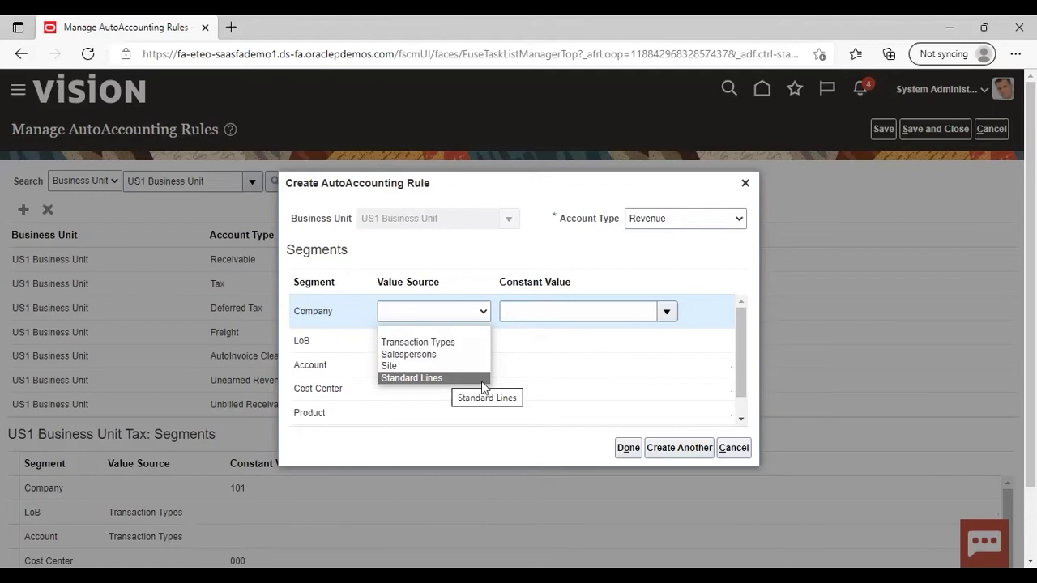
left_click(732, 452)
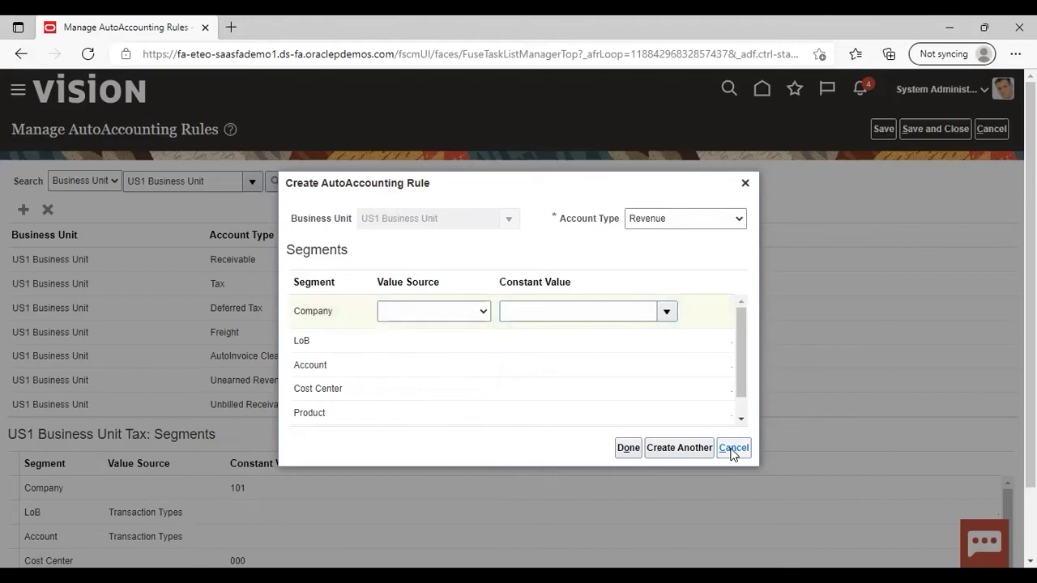
left_click(732, 451)
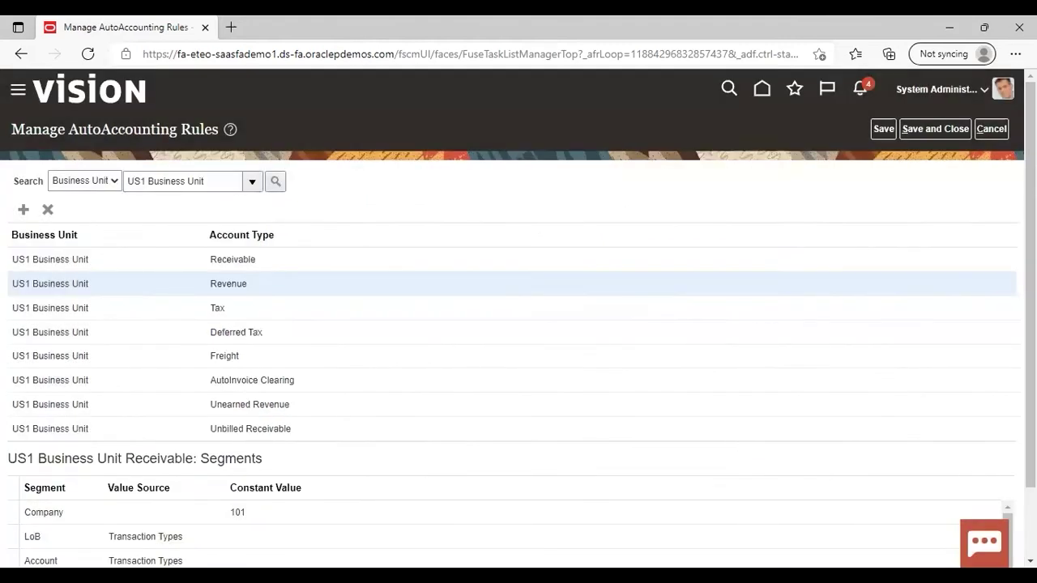
scroll(518, 325, "down", 1)
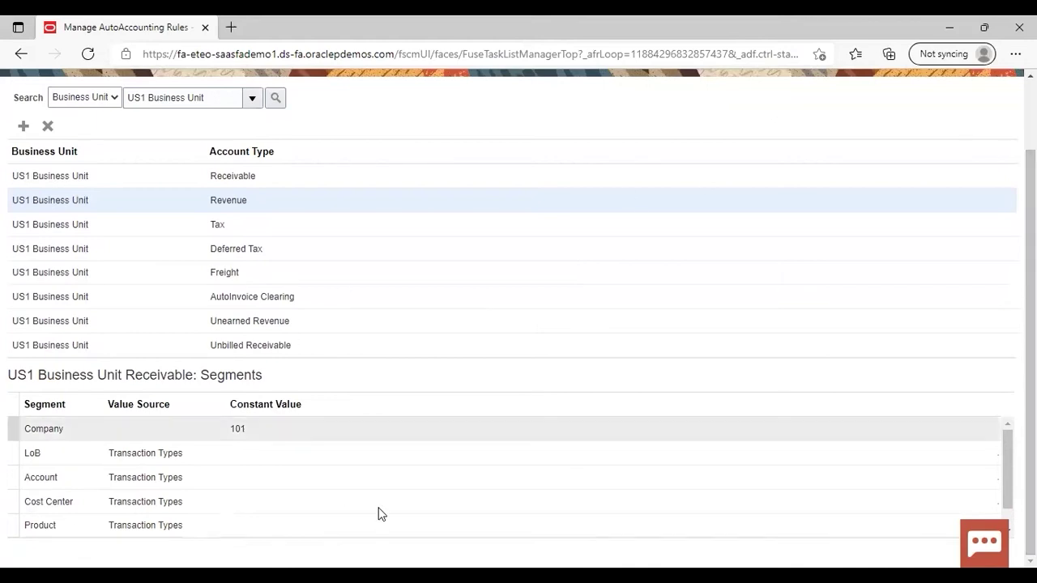
scroll(654, 229, "up", 1)
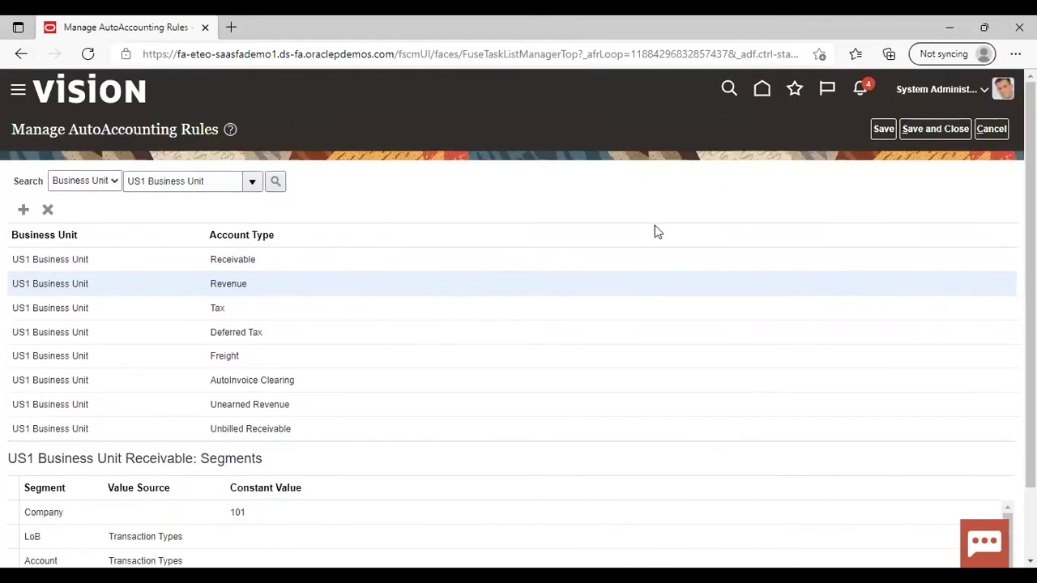
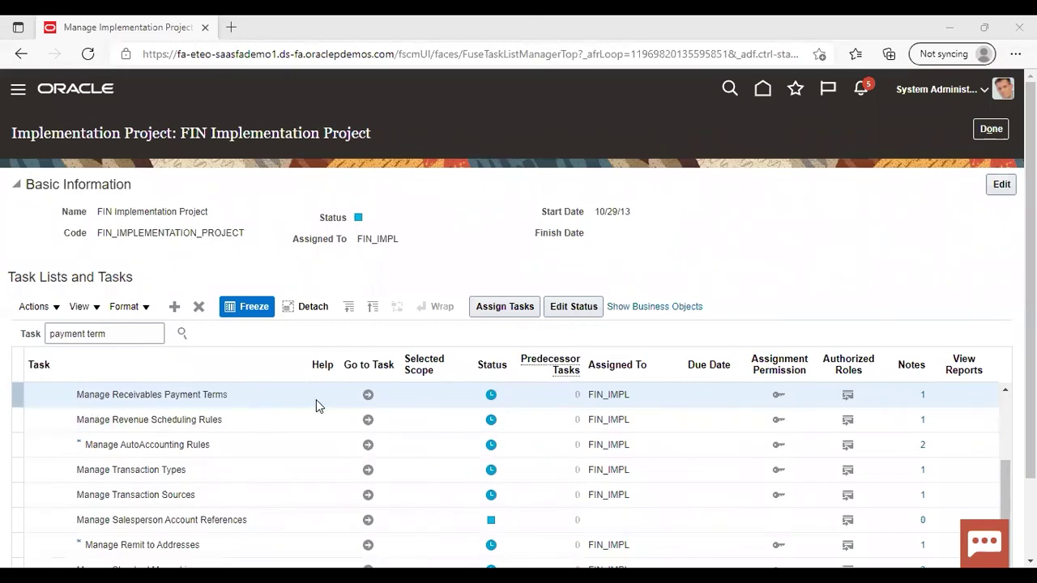
Open the Manage Receivables Payment Terms task and start a new payment term in the US1 BU Set.
left_click(368, 397)
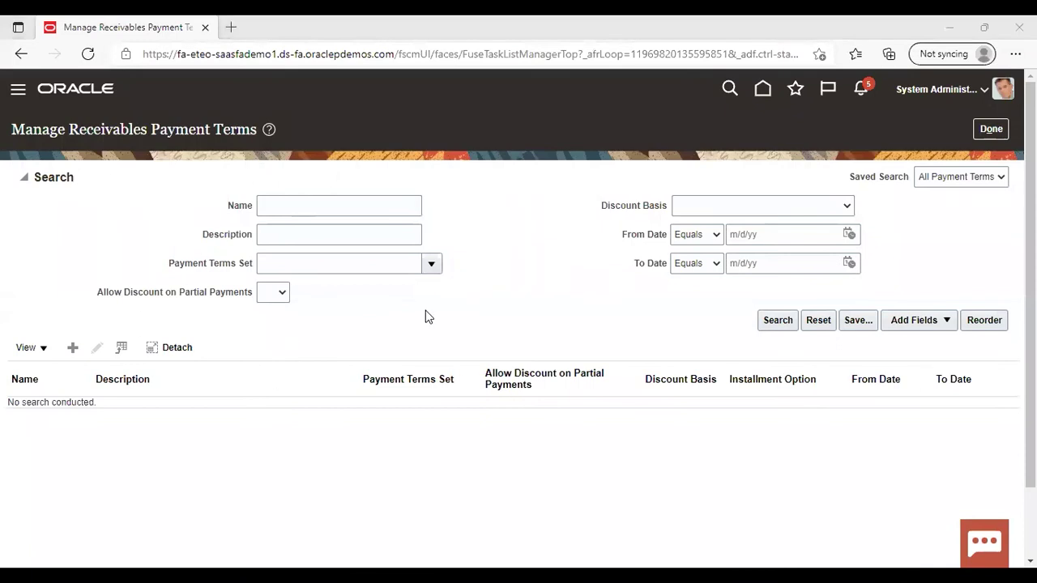
left_click(72, 347)
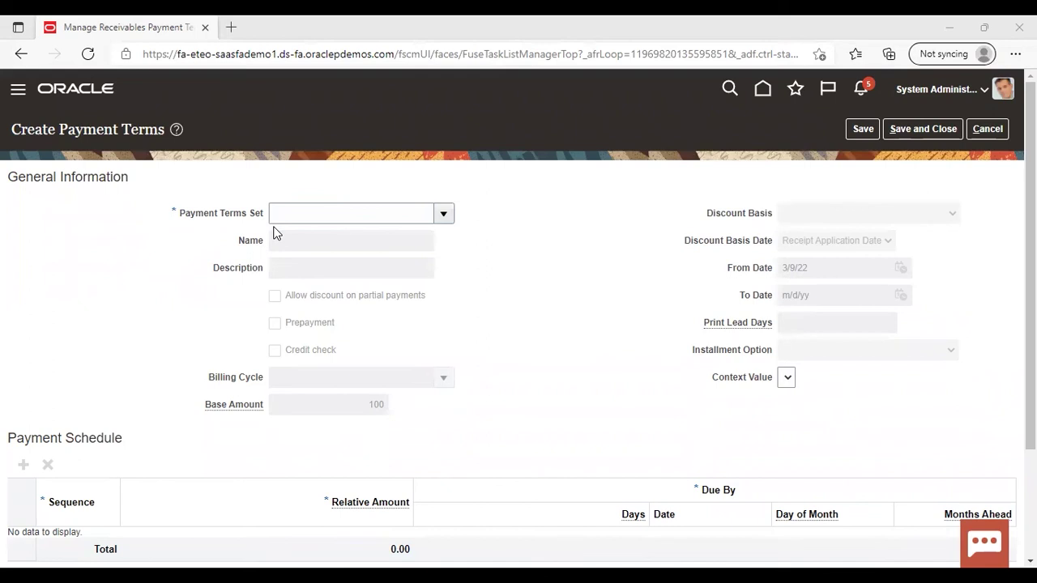
left_click(442, 215)
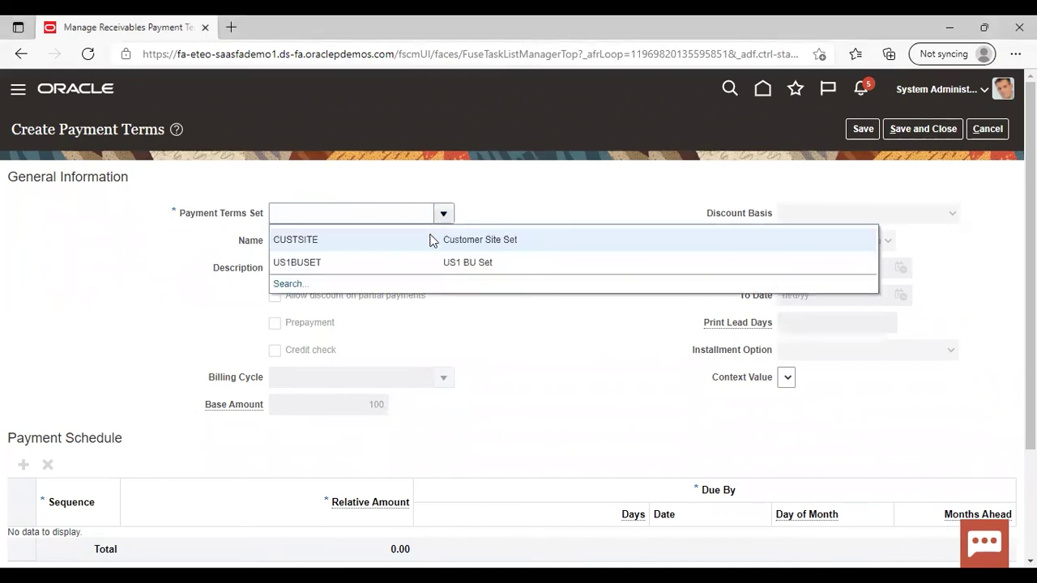
left_click(423, 266)
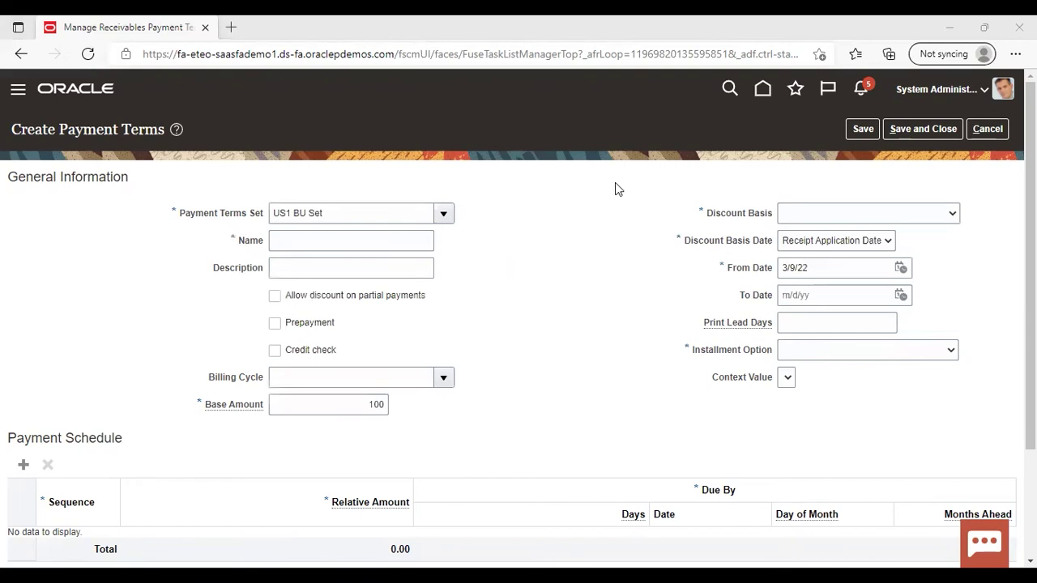
Name the new payment term "net 30 PT".
left_click(393, 239)
type("net")
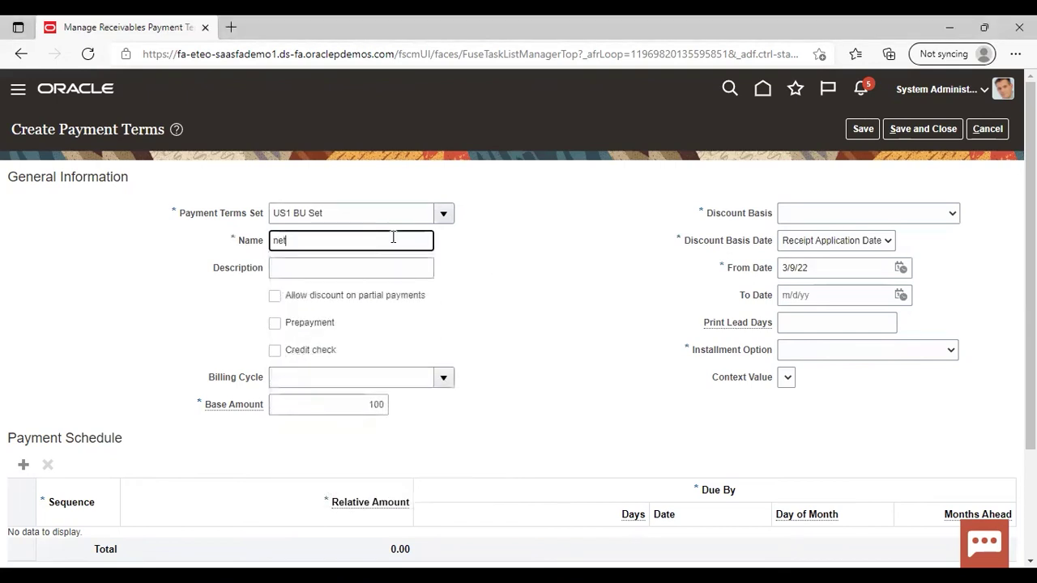
type(" 30 PT")
left_click(493, 300)
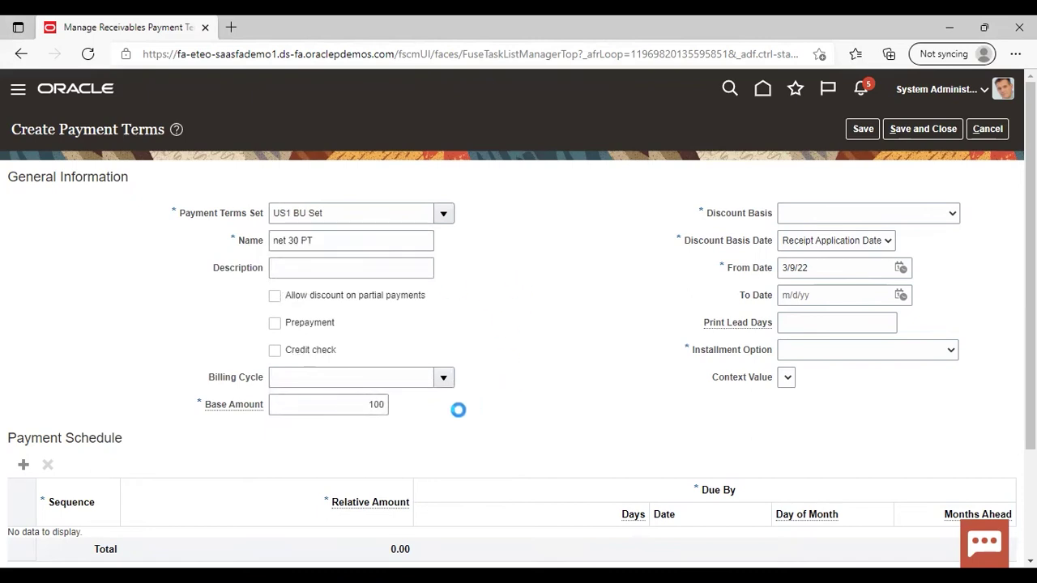
Set the payment term's discount basis to Invoice Amount and its discount basis date to Receipt Application Date.
left_click(951, 213)
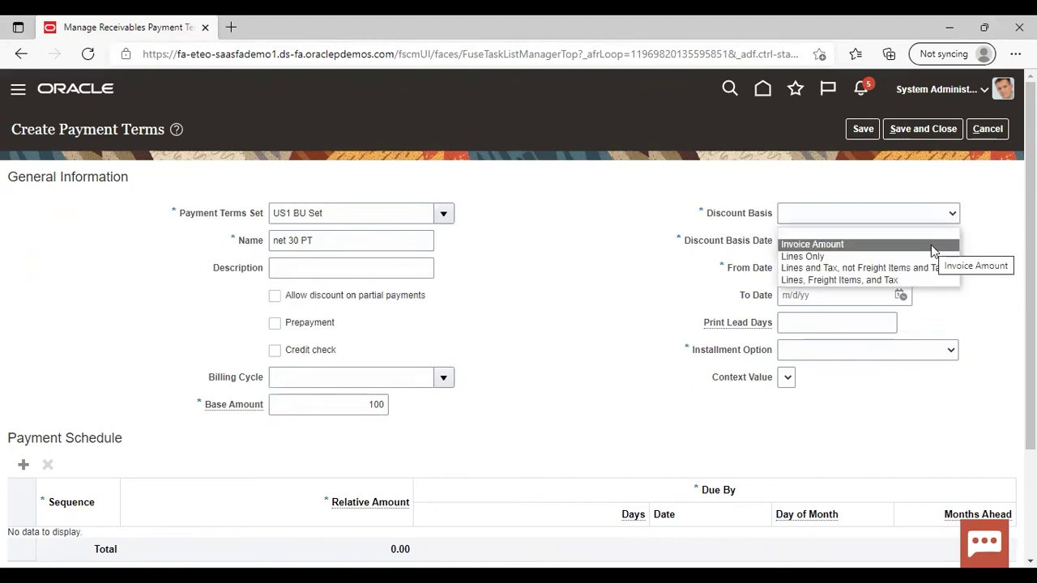
key("Return")
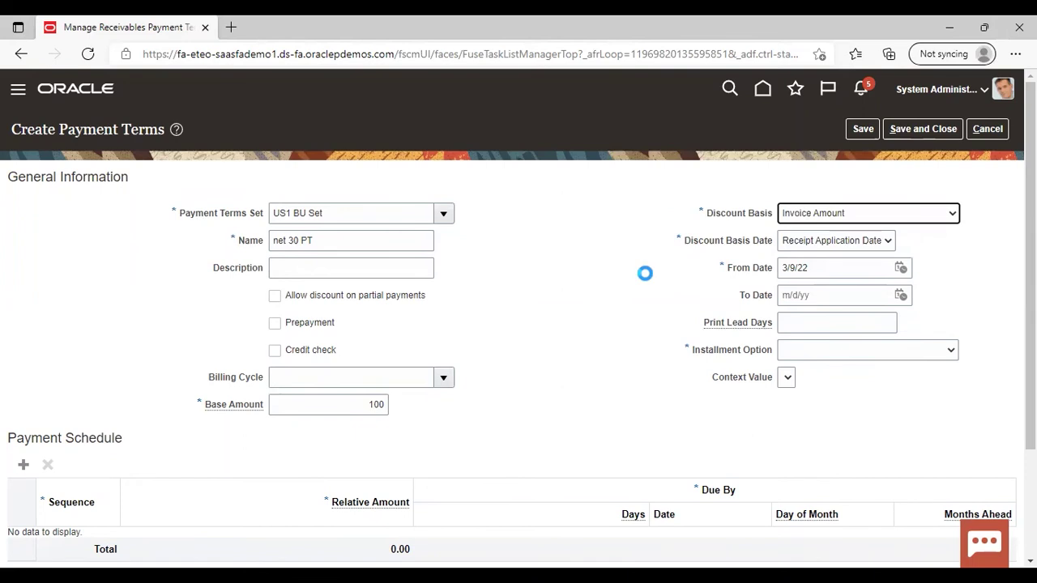
left_click(888, 242)
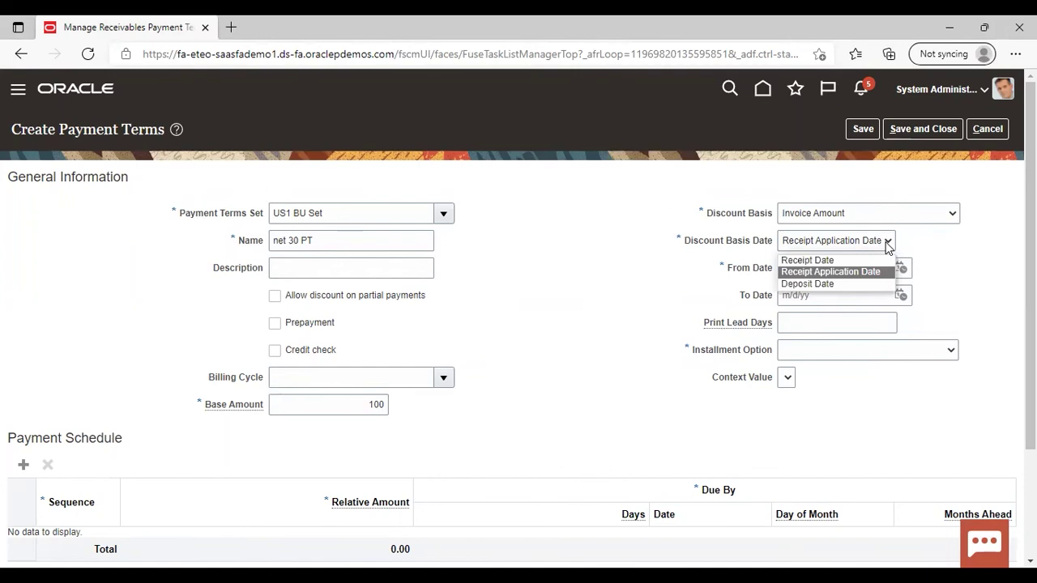
left_click(831, 272)
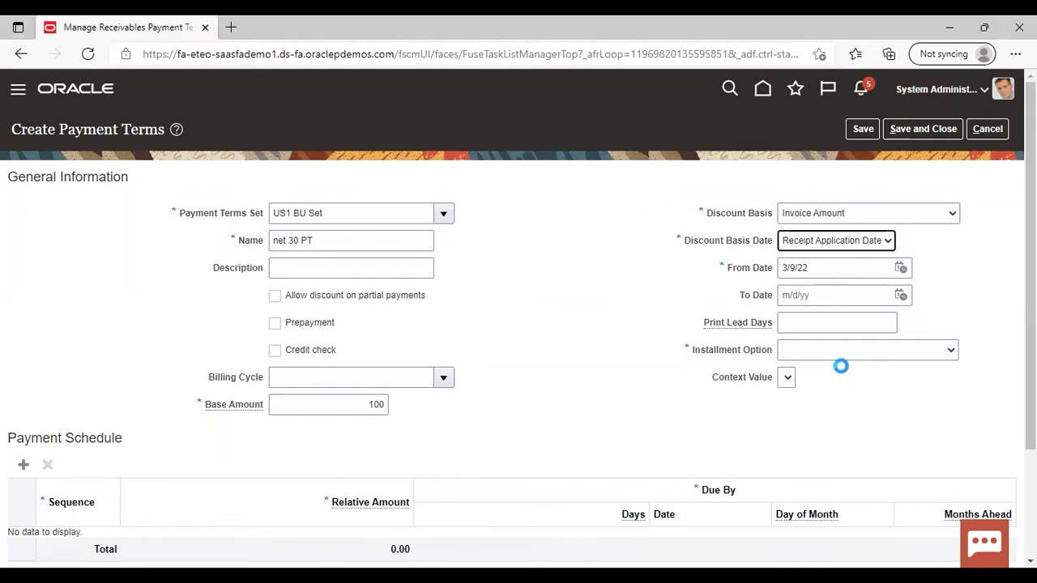
Set the installment option to Include tax and freight in first installment and the print lead days to 30.
left_click(951, 350)
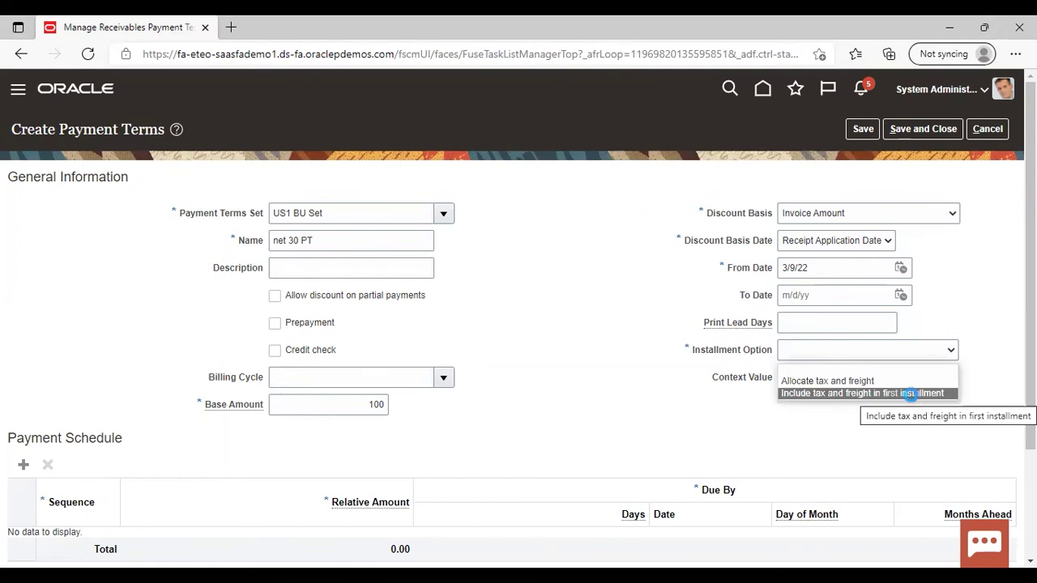
left_click(911, 395)
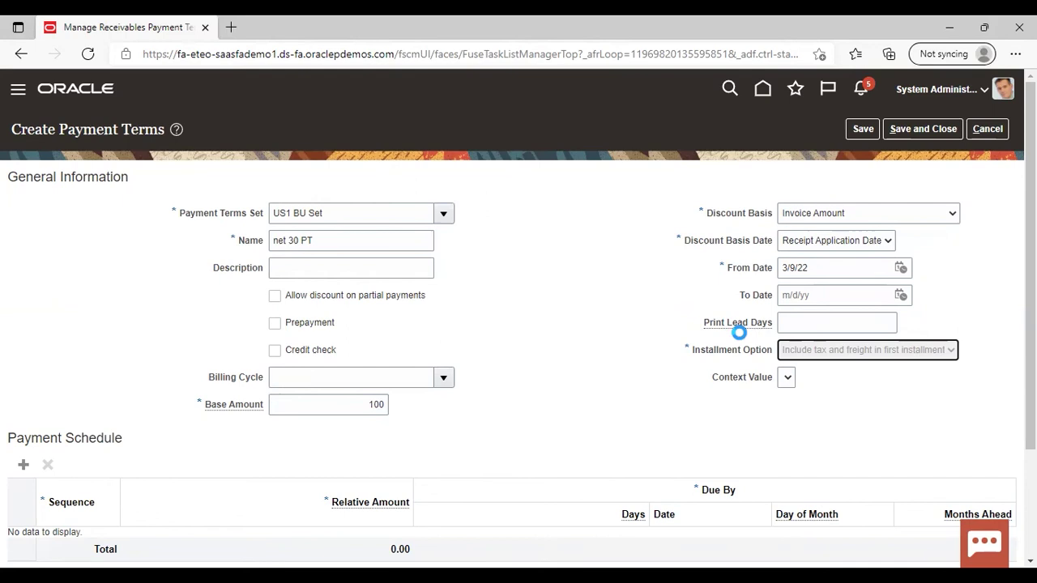
left_click(844, 323)
type("30")
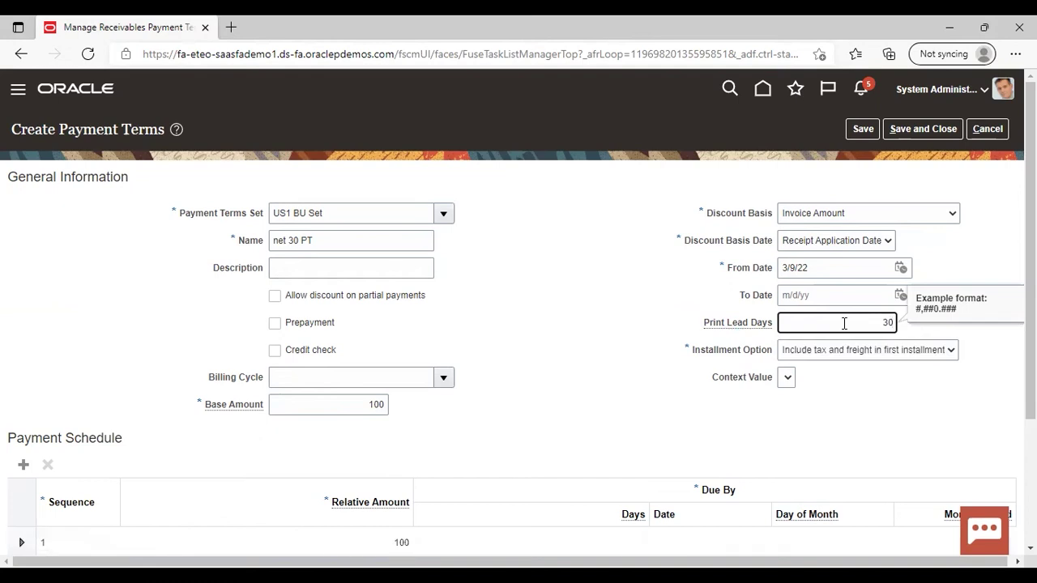
left_click(640, 356)
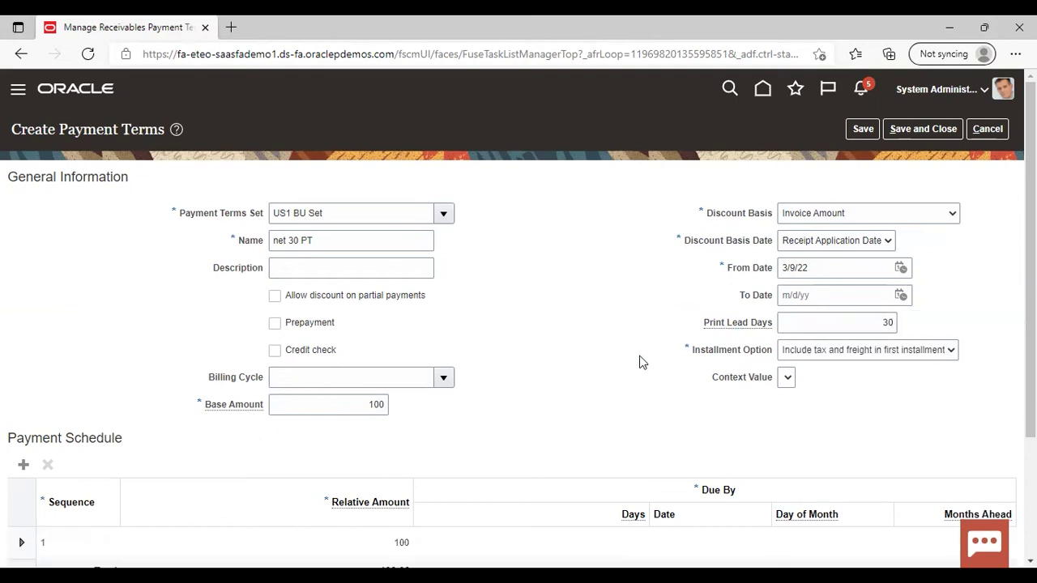
In the payment schedule, set sequence 1 to a relative amount of 50 due in 15 days.
scroll(444, 430, "down", 3)
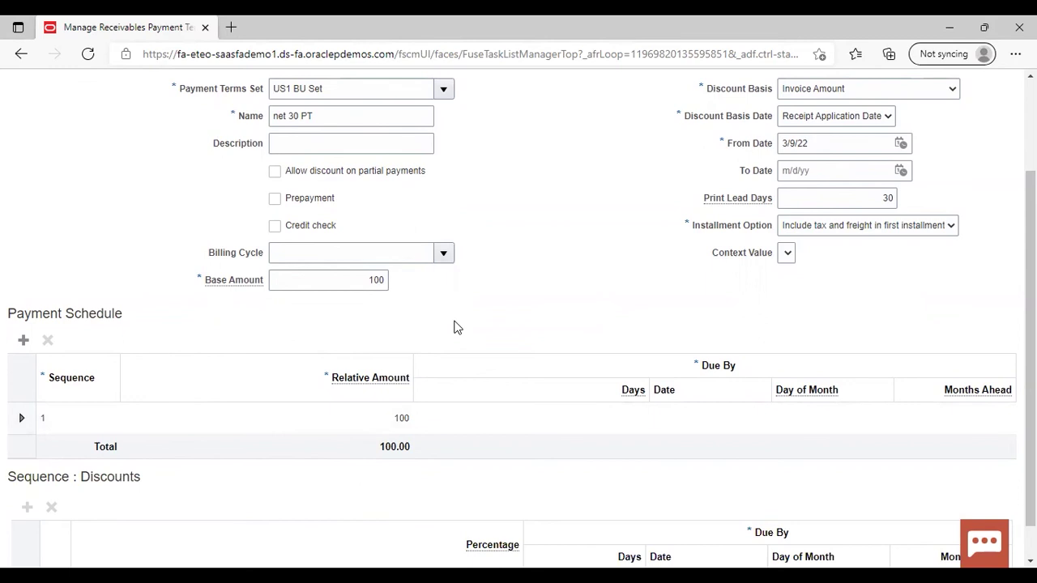
left_click(85, 411)
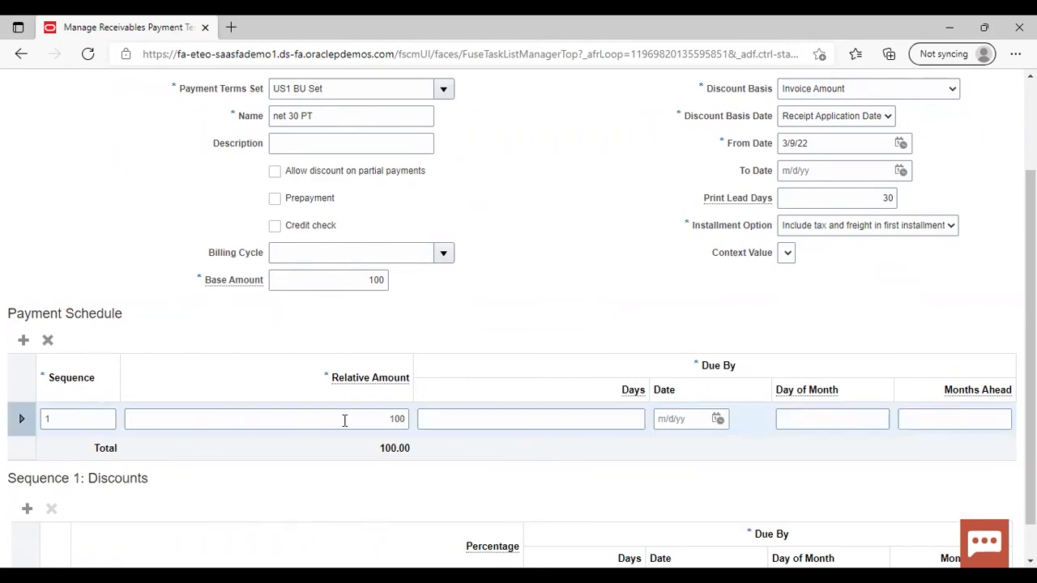
left_click(401, 419)
key("BackSpace")
key("BackSpace")
key("BackSpace")
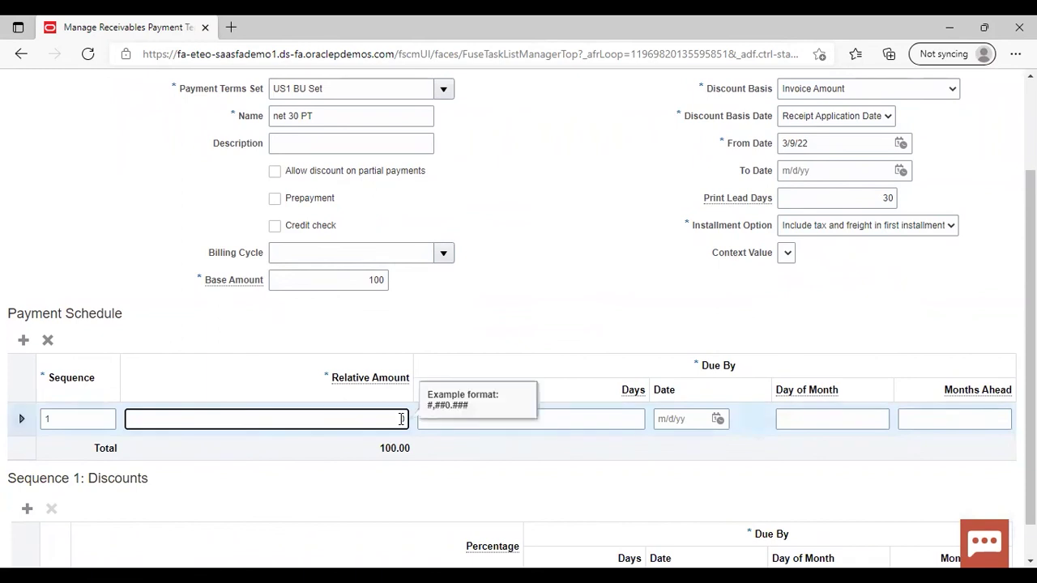
type("50")
left_click(620, 419)
type("15")
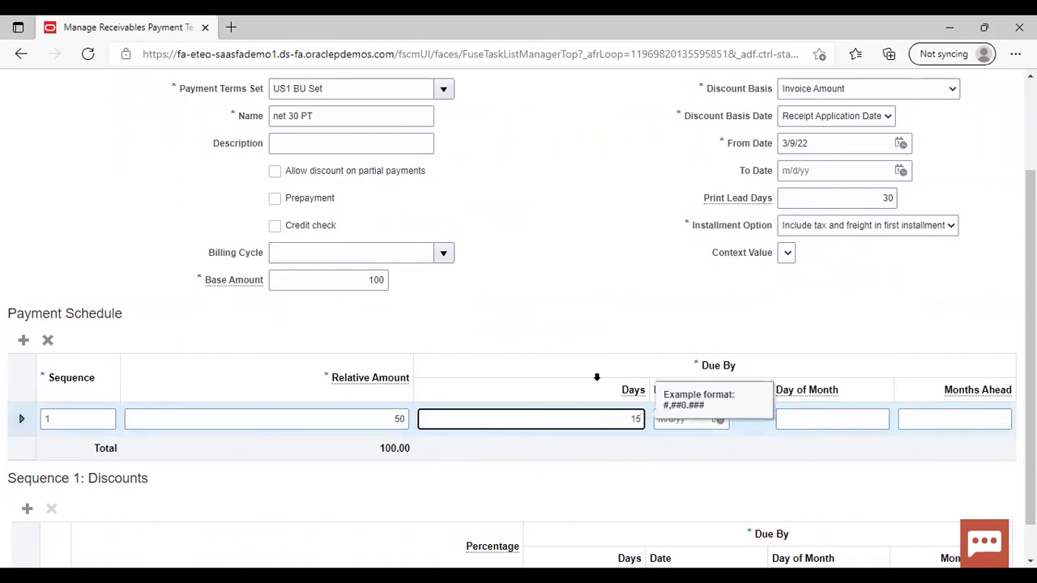
left_click(573, 334)
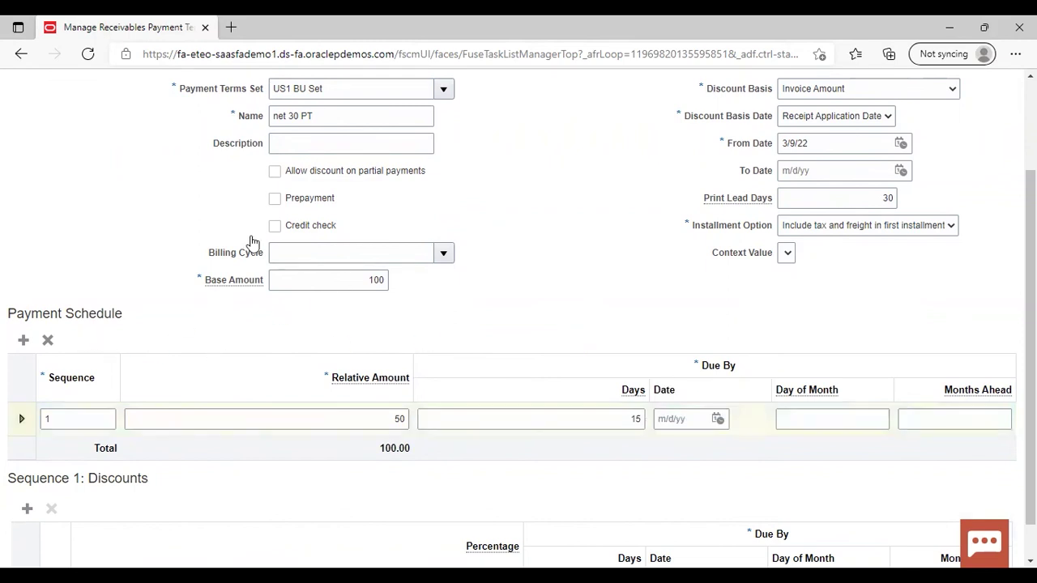
Add sequence 2 to the payment schedule, due in 15 days.
left_click(27, 339)
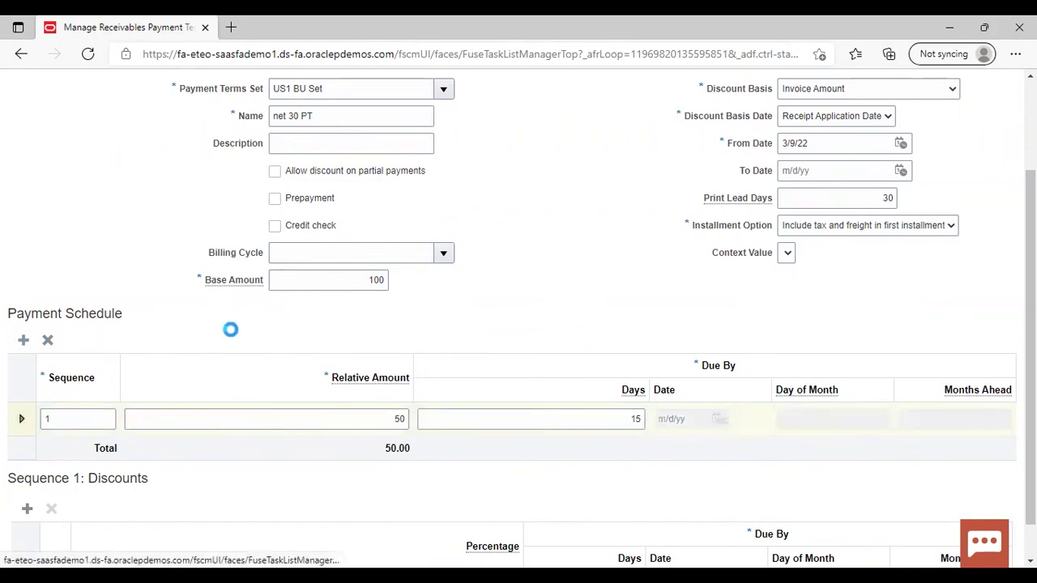
left_click(377, 428)
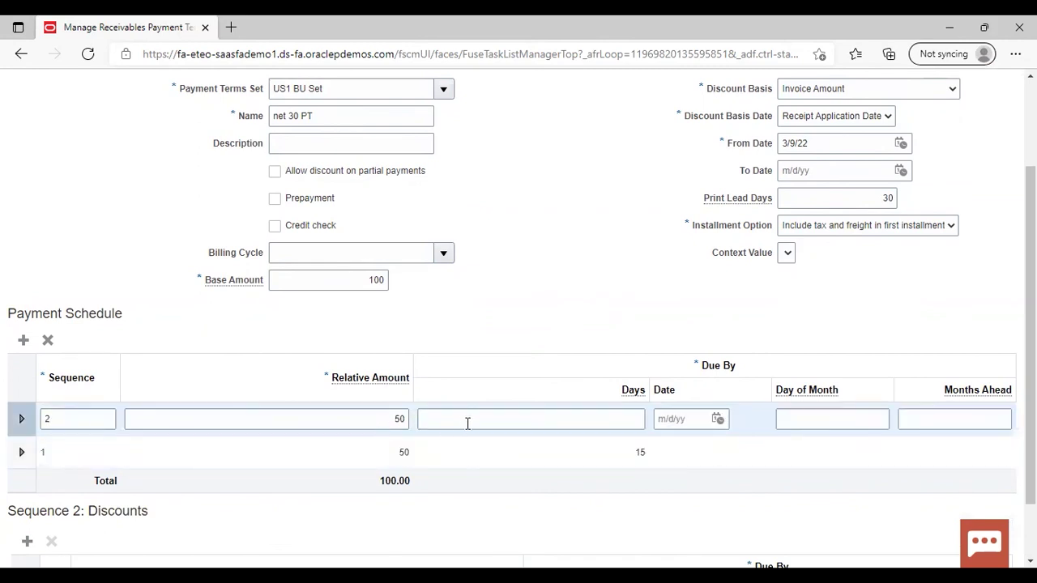
left_click(491, 421)
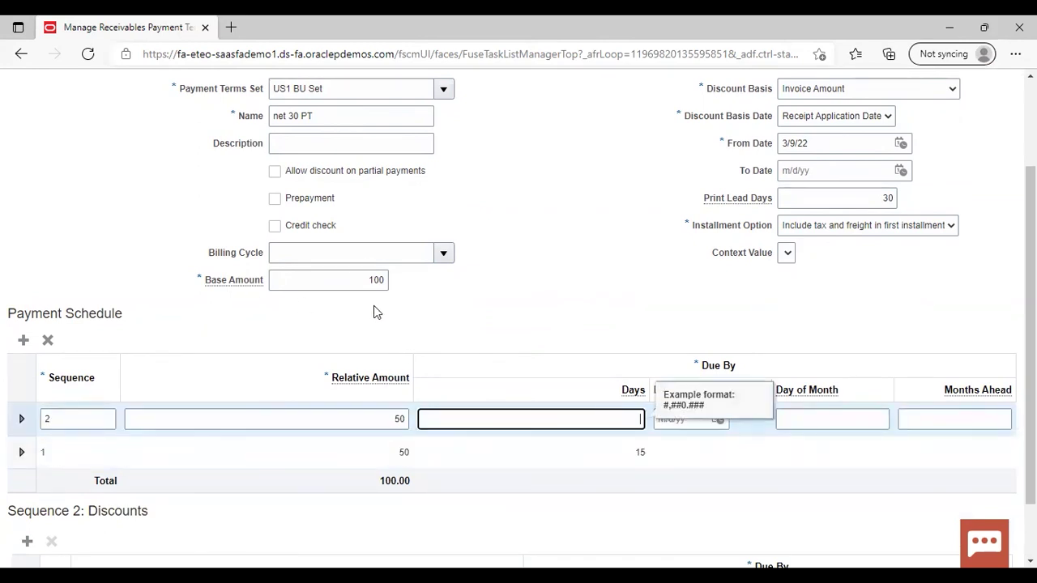
type("15")
left_click(542, 304)
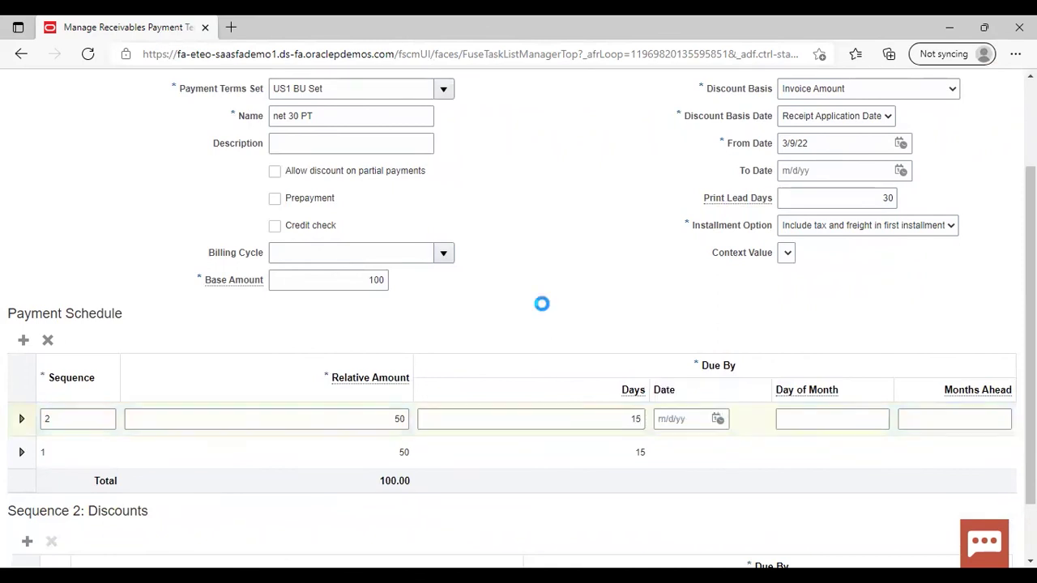
Add a 5 percent discount due by 5 days to sequence 1 of the payment schedule.
left_click(1031, 561)
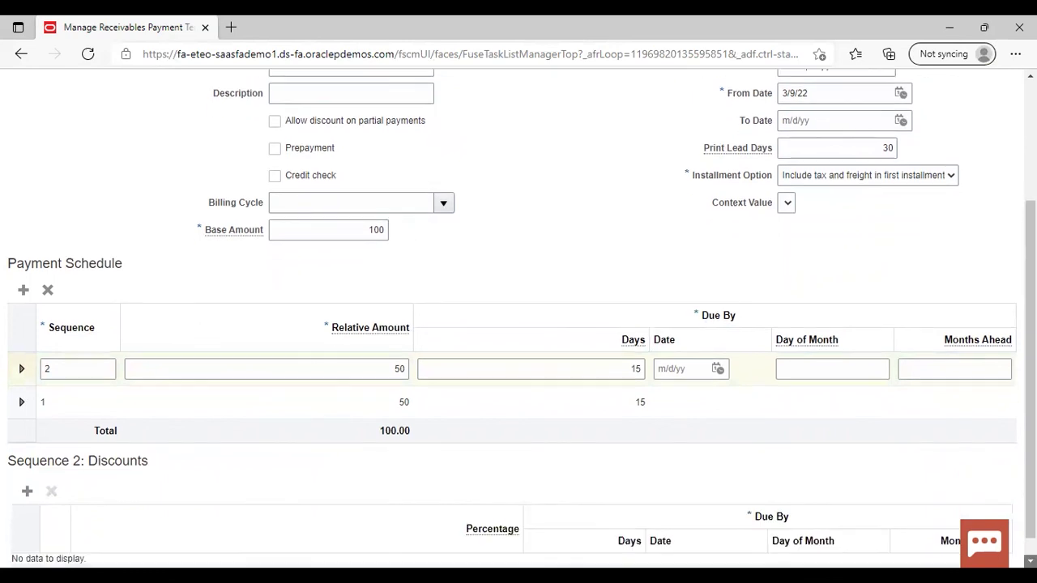
left_click(1031, 562)
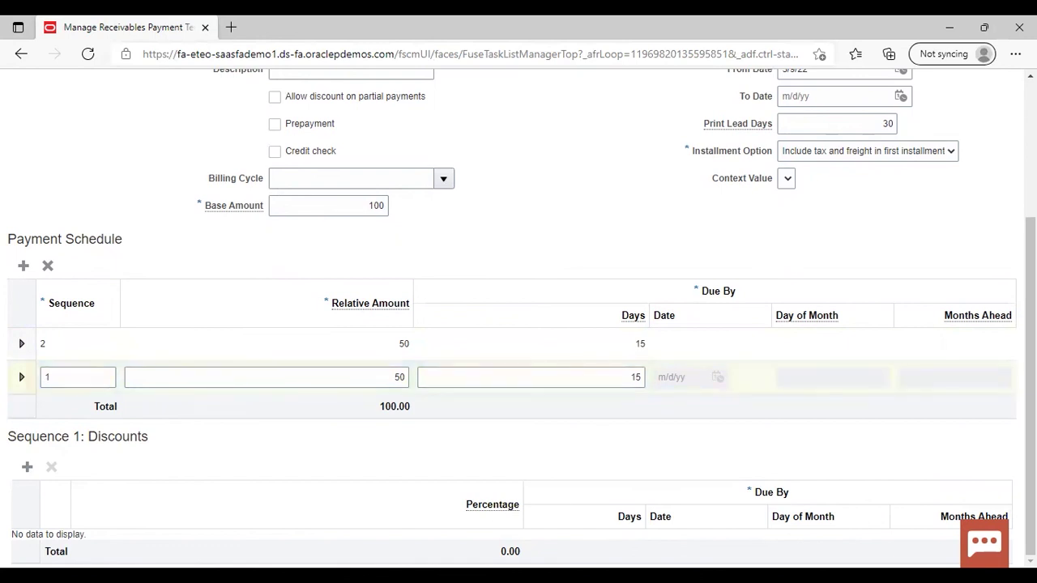
left_click(27, 466)
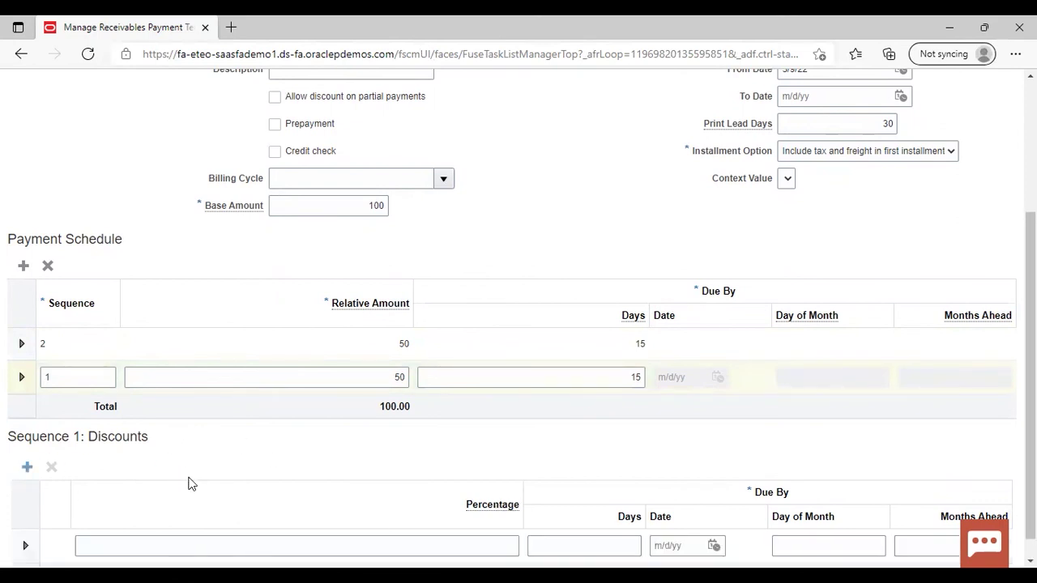
left_click(504, 542)
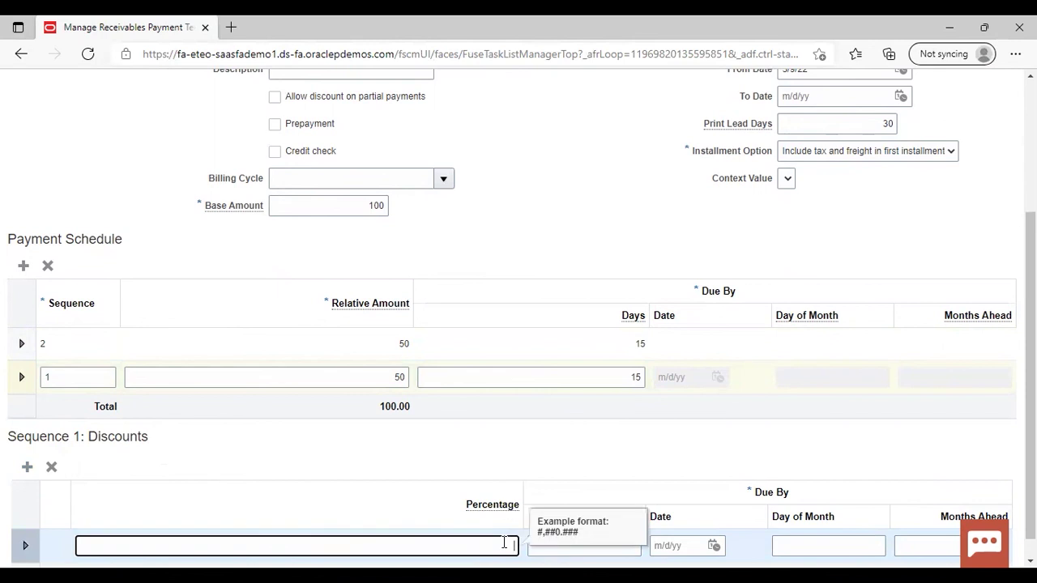
type("5")
key("Tab")
type("5")
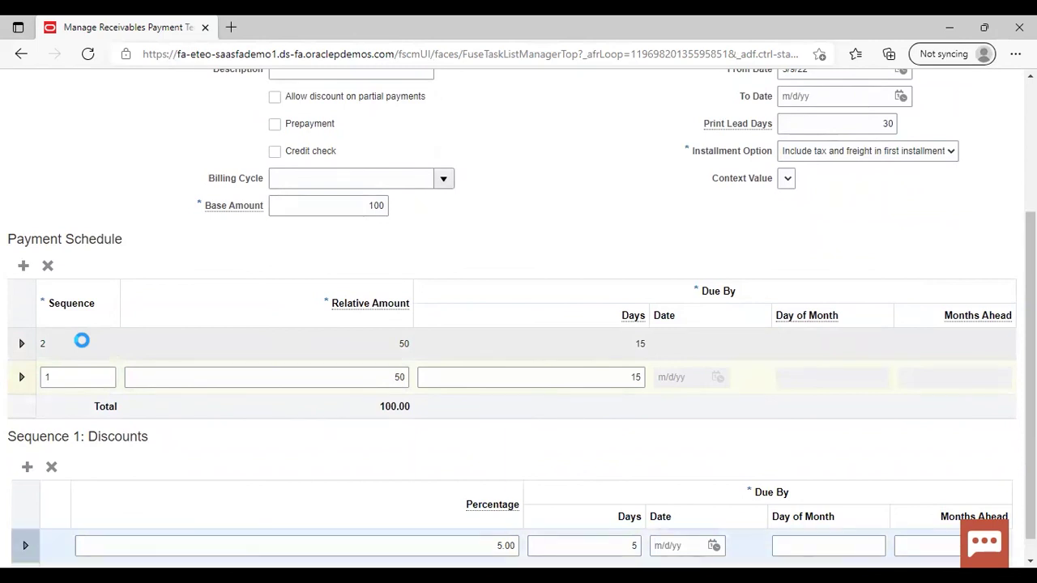
Add a 3 percent discount due by 5 days to sequence 2, and save and close the payment term.
left_click(82, 342)
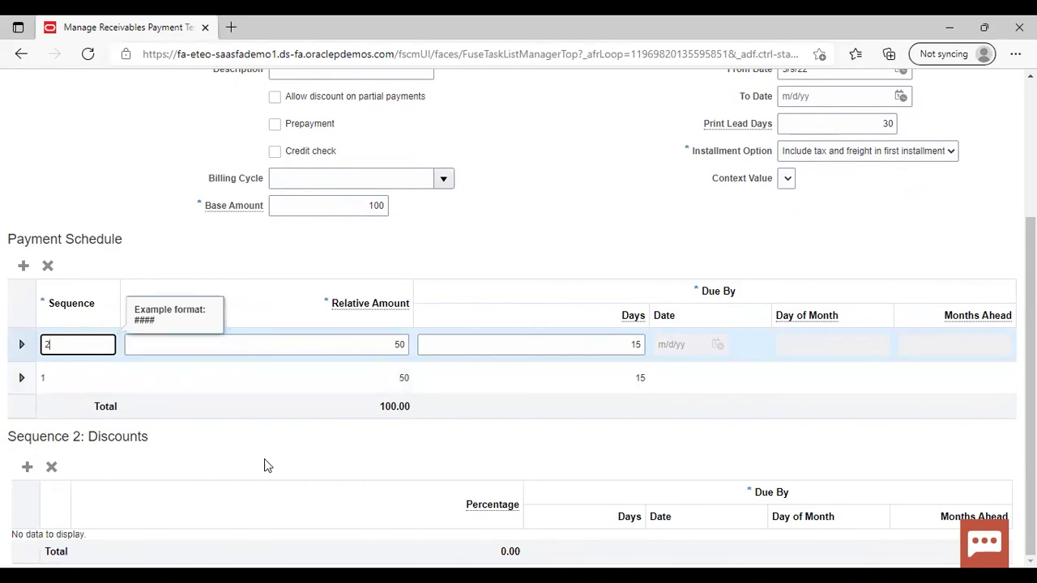
left_click(28, 467)
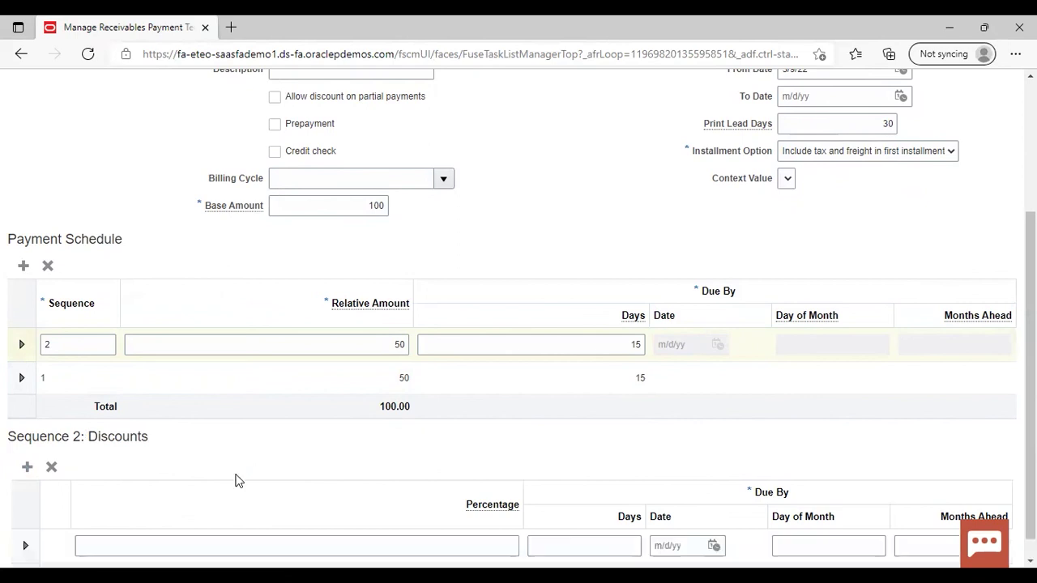
left_click(296, 545)
type("3")
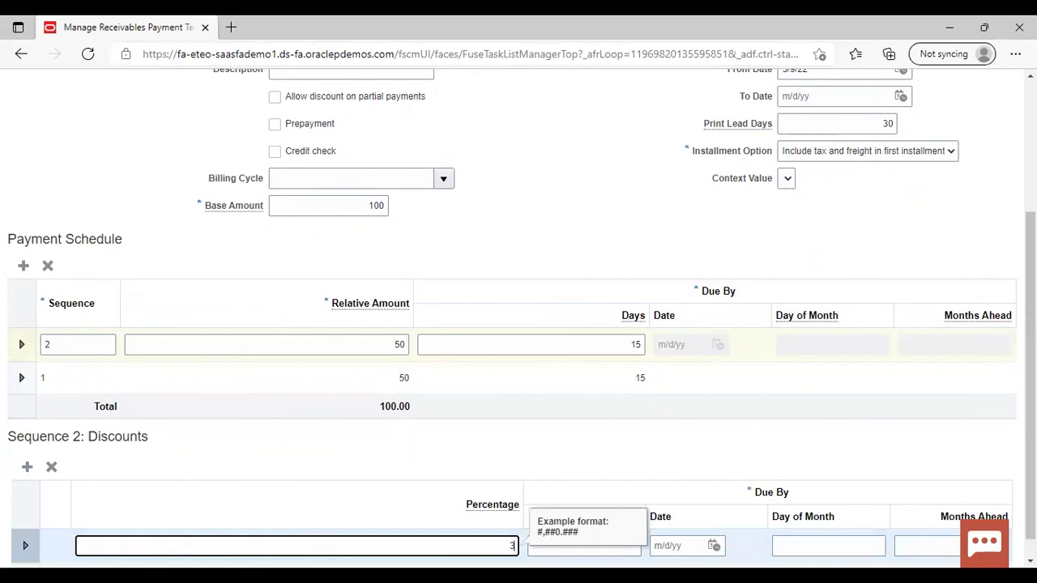
key("Tab")
type("5")
left_click(567, 457)
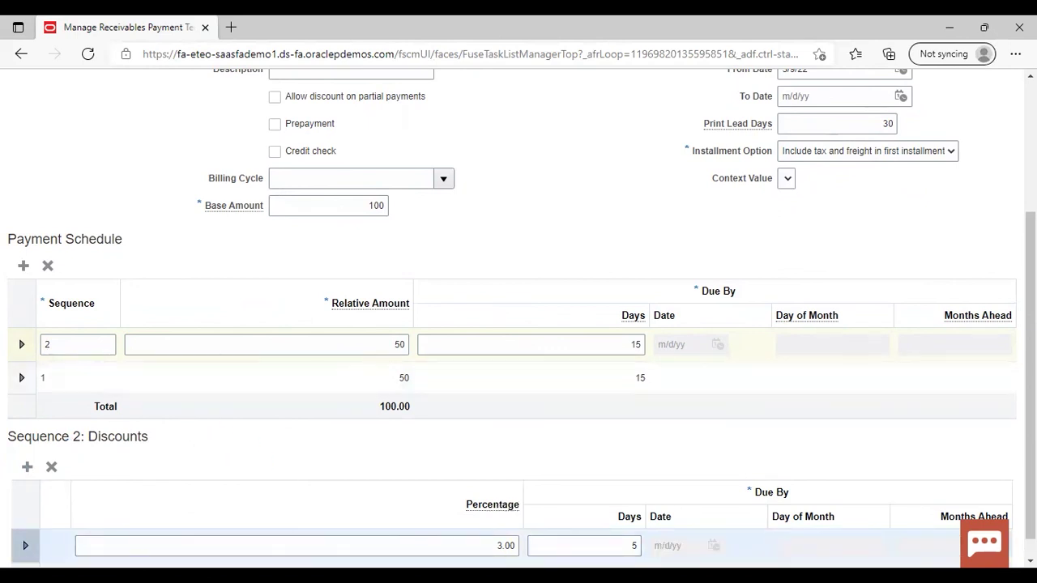
scroll(487, 324, "up", 3)
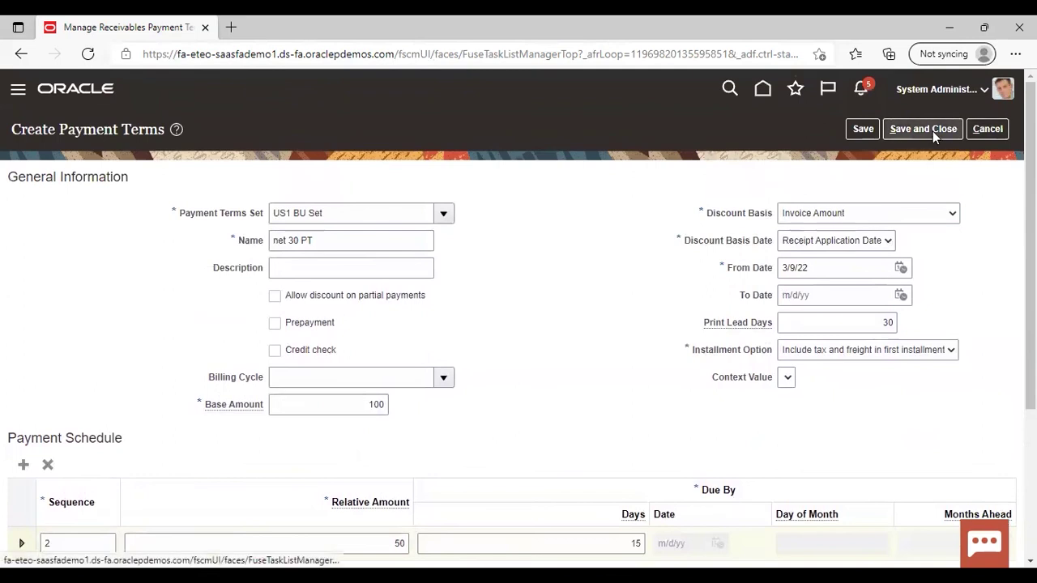
left_click(933, 131)
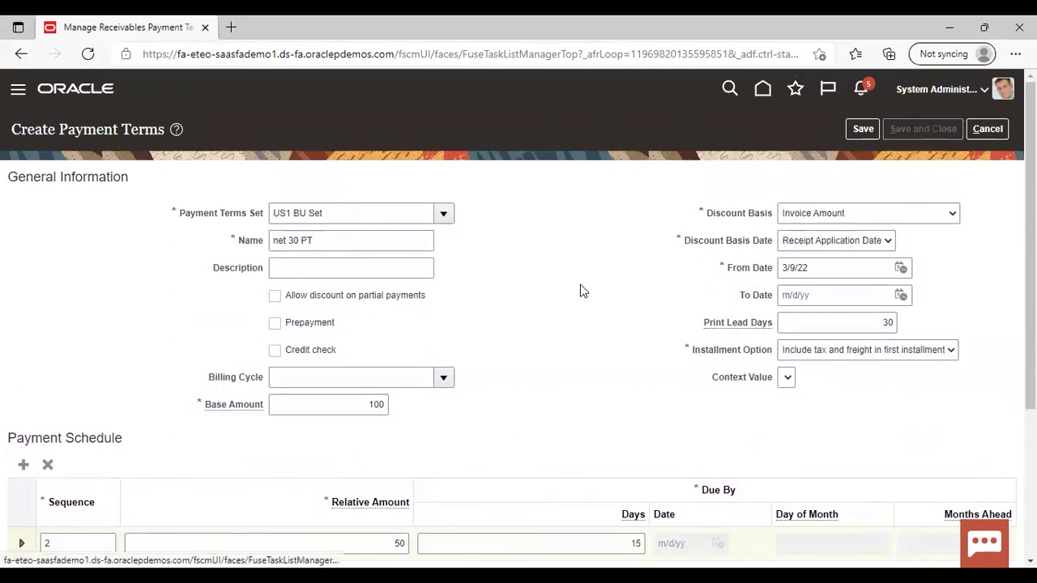